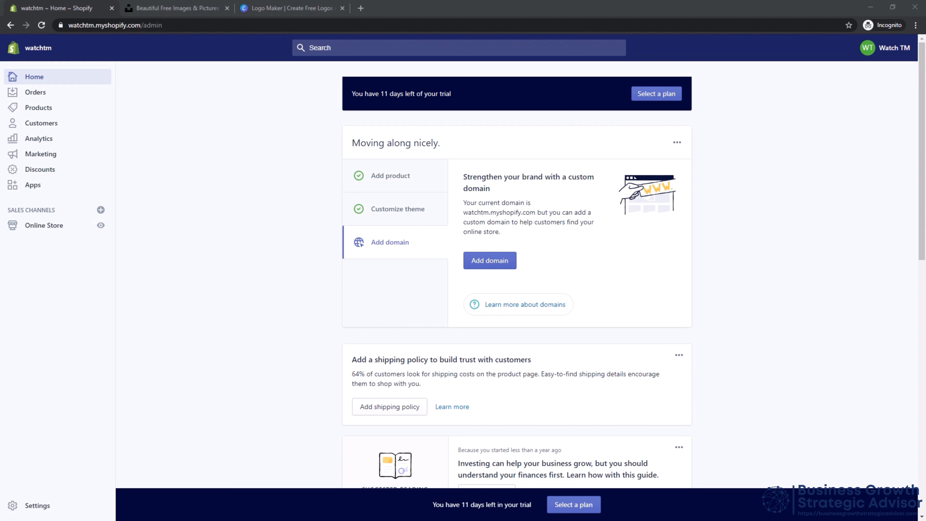
Add the free Simple theme with the Toy style to the online store's theme library.
click(34, 230)
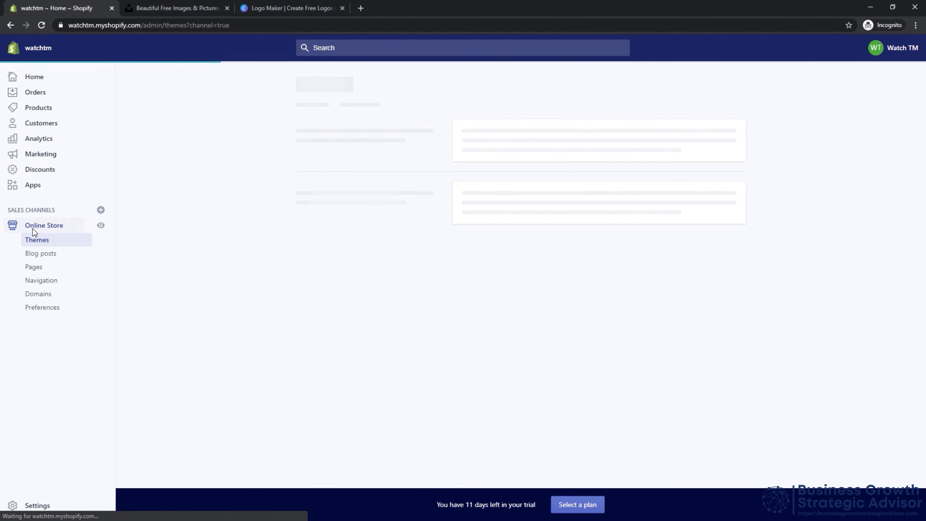
scroll(490, 320, down, 3)
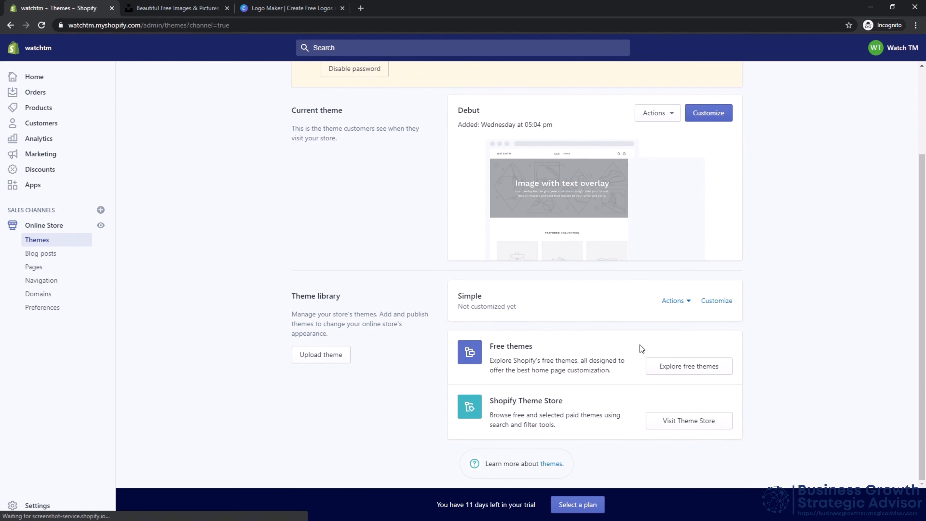
click(673, 368)
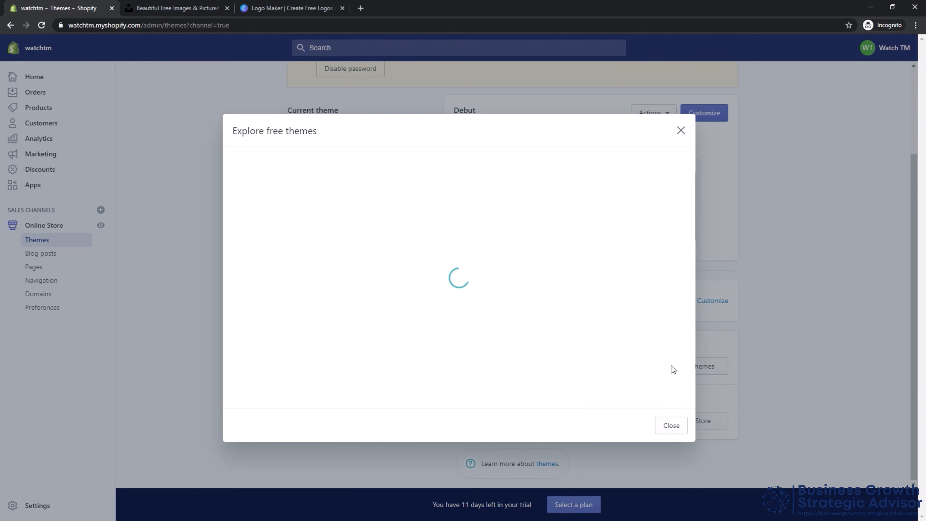
click(324, 230)
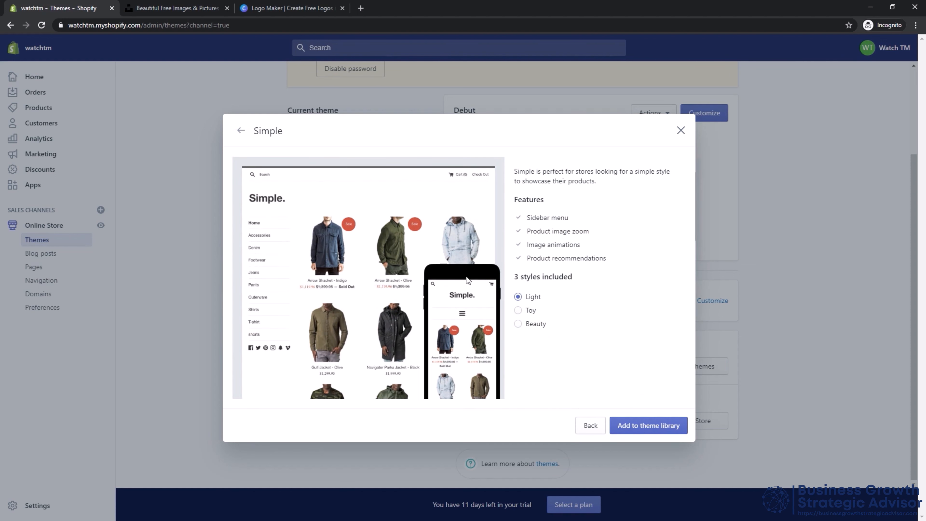
click(518, 310)
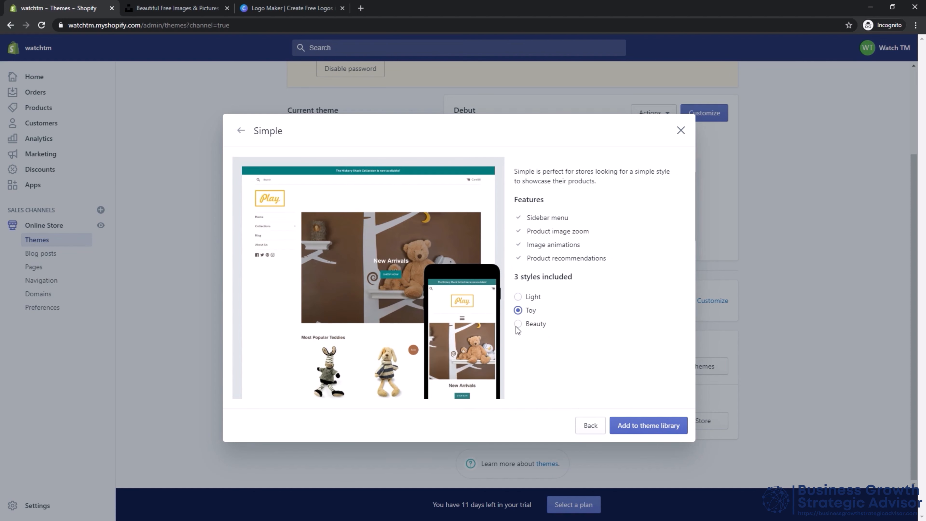
click(518, 324)
click(518, 310)
click(665, 427)
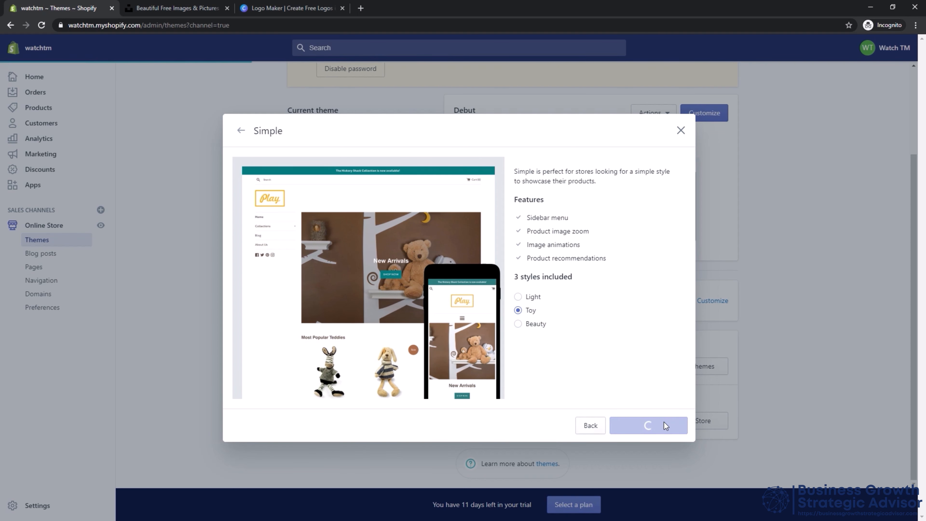
Open the newly added Simple theme from the theme library for customization.
scroll(653, 411, down, 4)
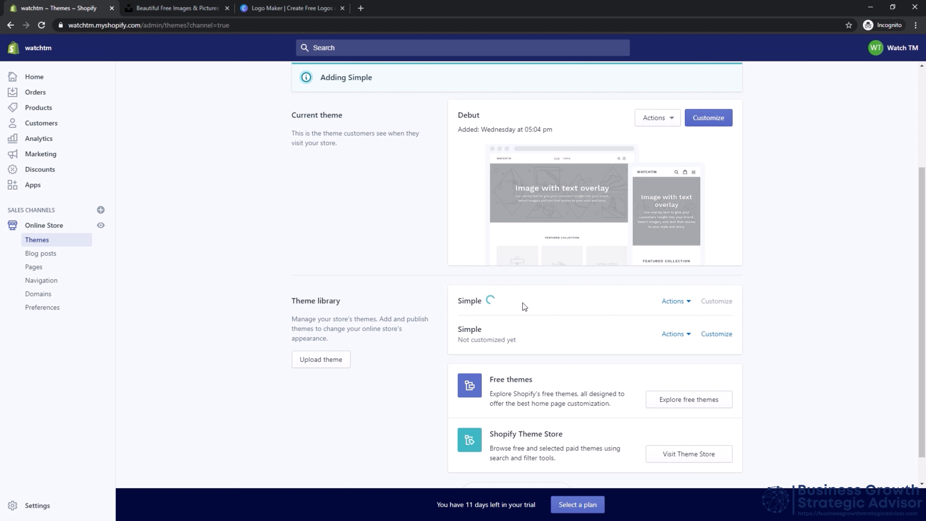
click(689, 335)
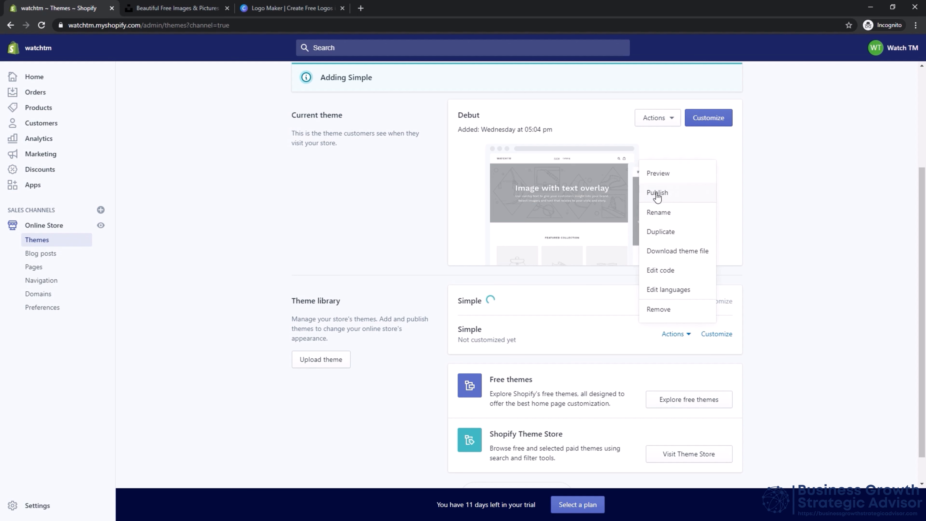
click(784, 309)
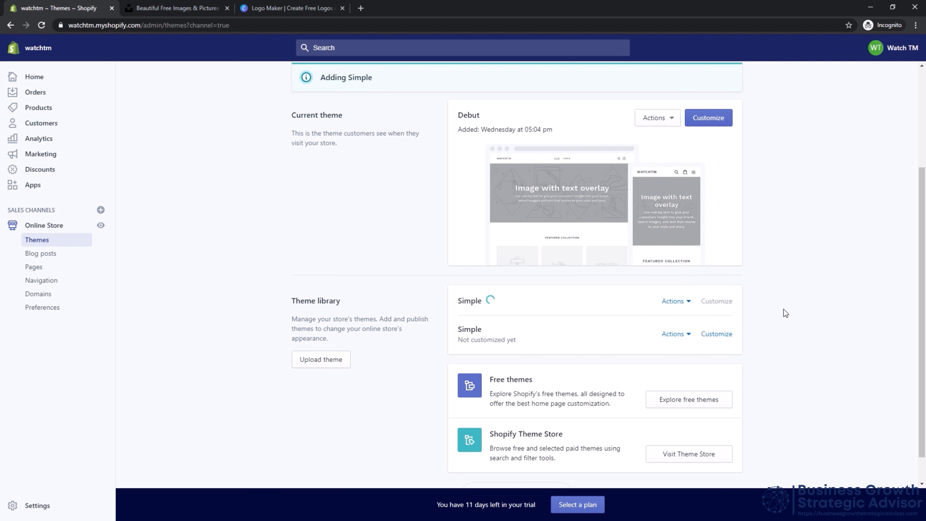
click(717, 333)
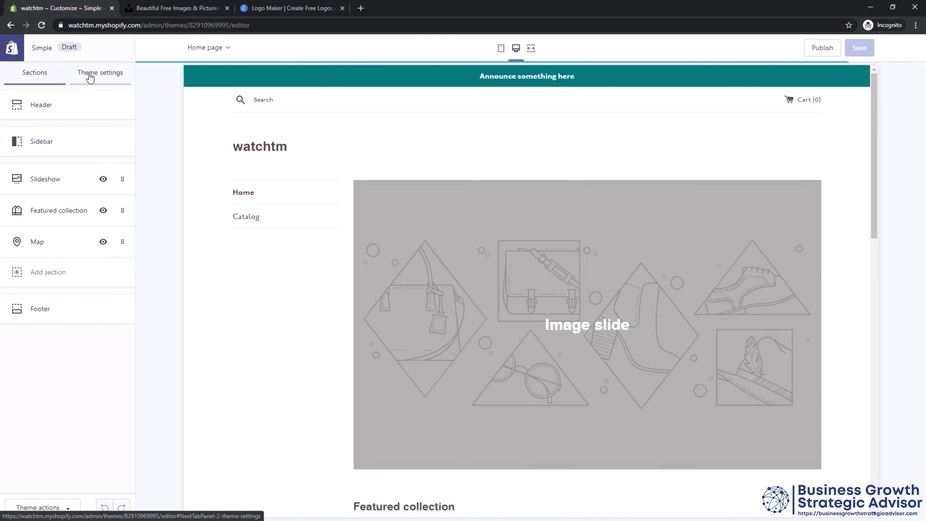
Review the theme settings categories and the Header section's logo, announcement bar and tagline options.
click(90, 75)
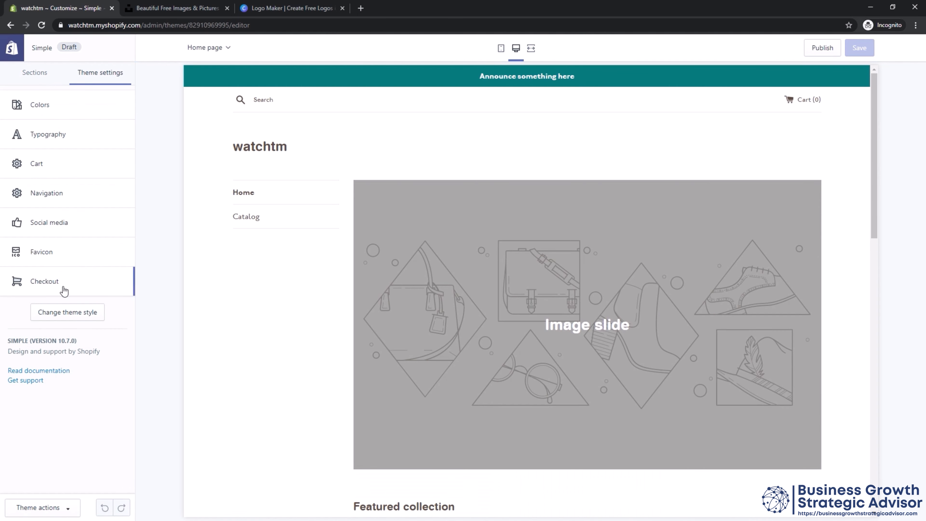
click(40, 73)
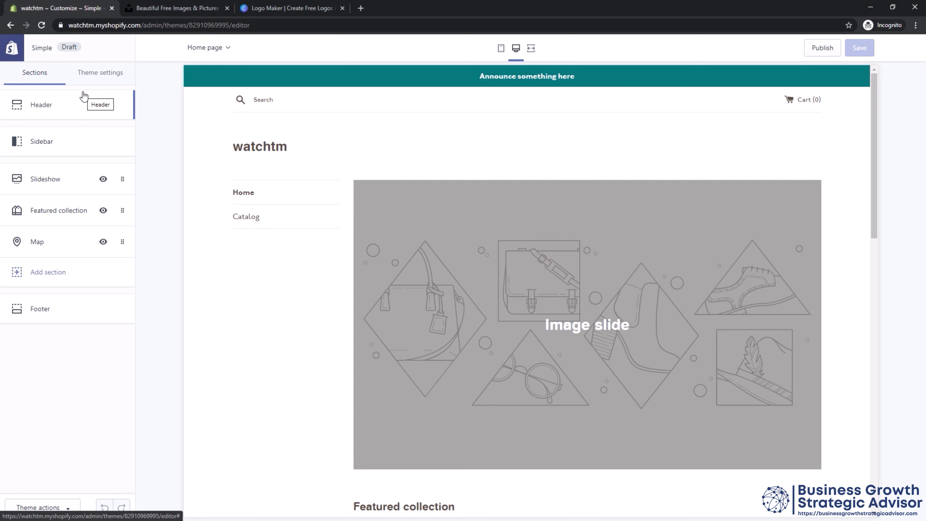
click(78, 107)
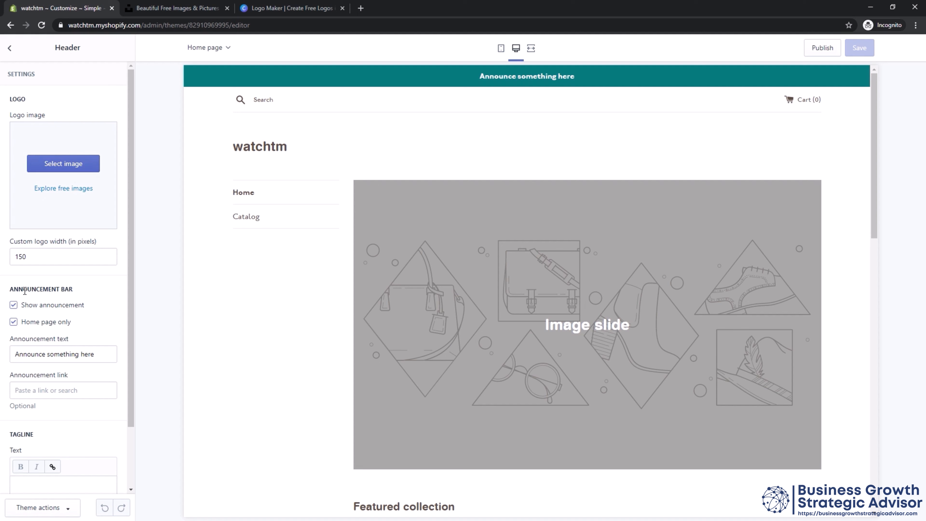
scroll(22, 298, down, 1)
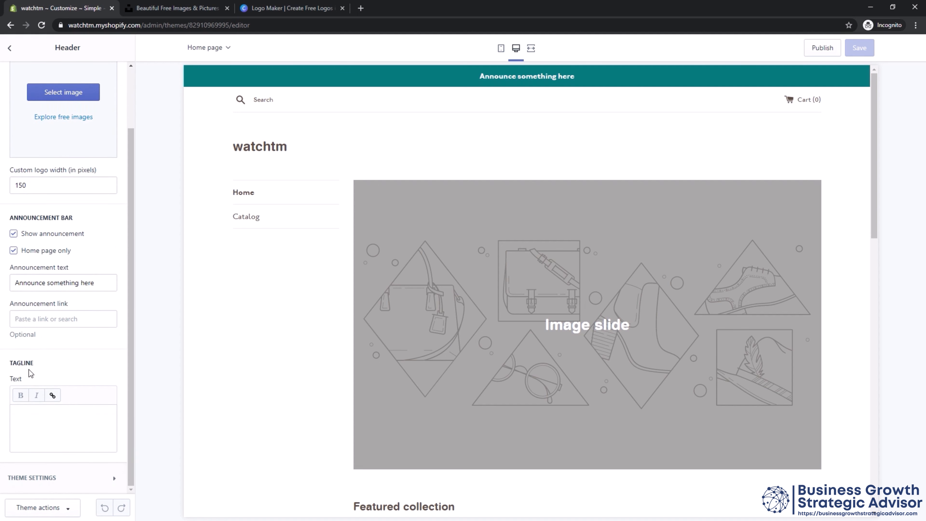
scroll(41, 288, up, 1)
click(9, 48)
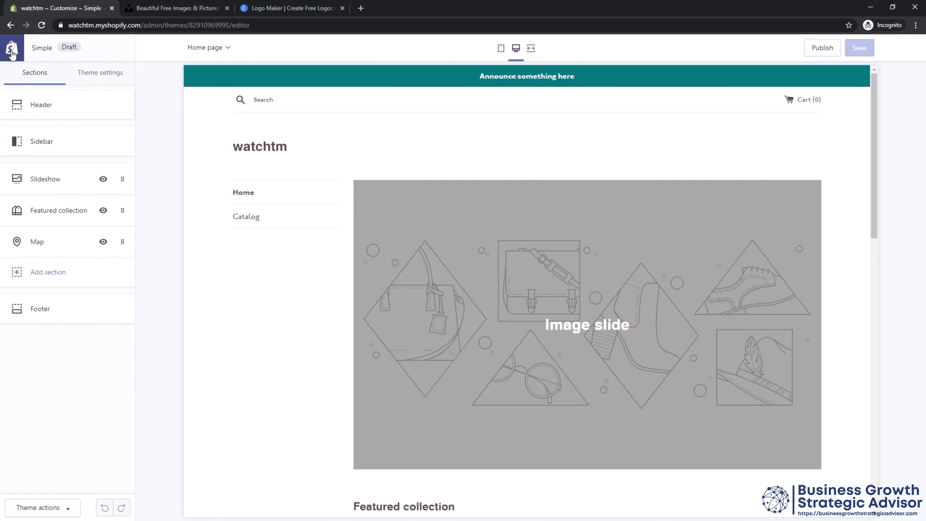
Examine the Sidebar section's menu and social media settings and the Footer section's available content types.
click(43, 151)
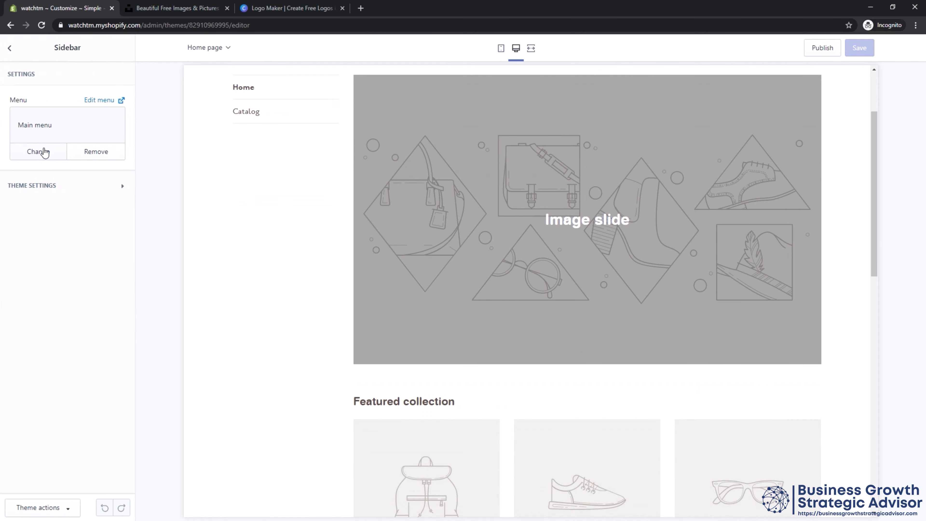
click(28, 193)
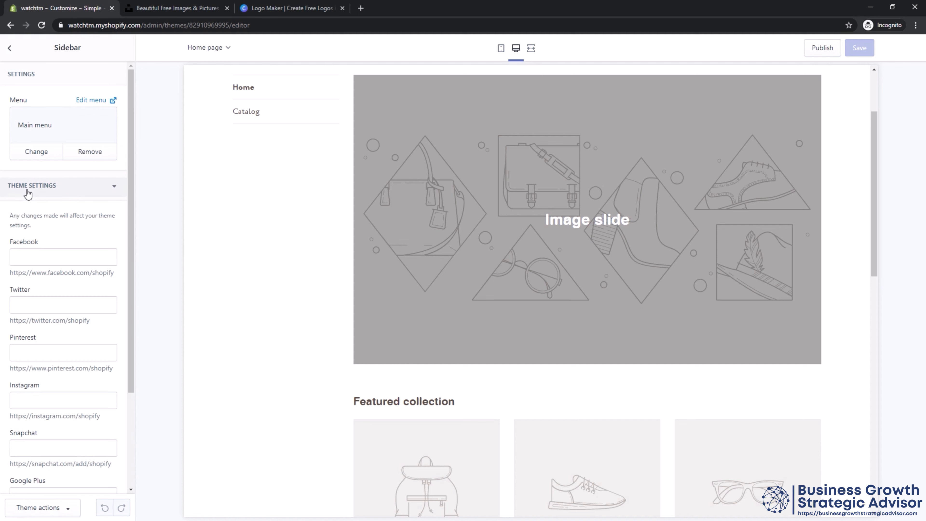
click(27, 192)
click(27, 191)
scroll(42, 402, down, 5)
scroll(41, 395, up, 5)
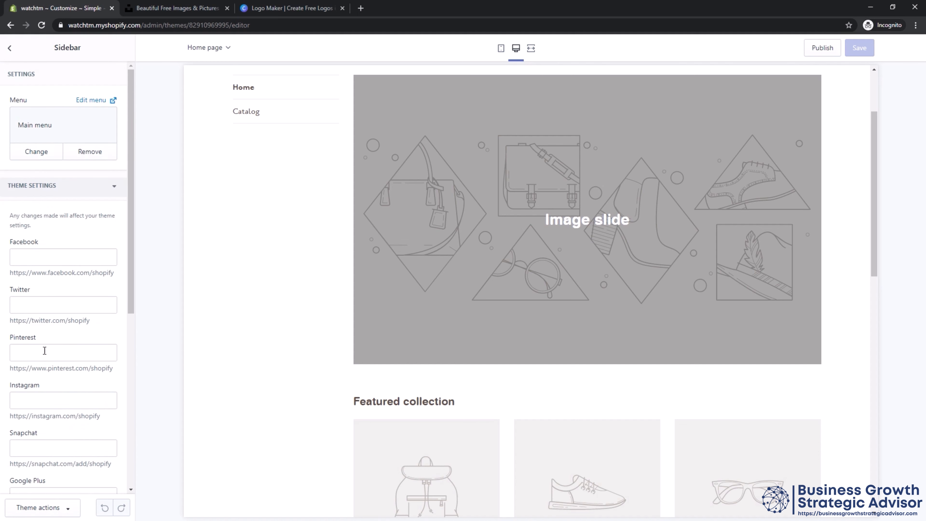
click(10, 48)
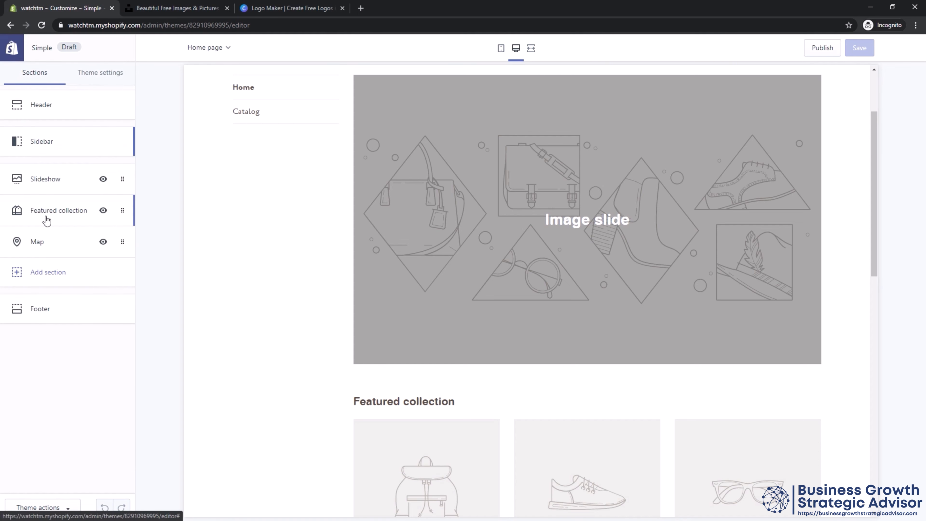
click(39, 317)
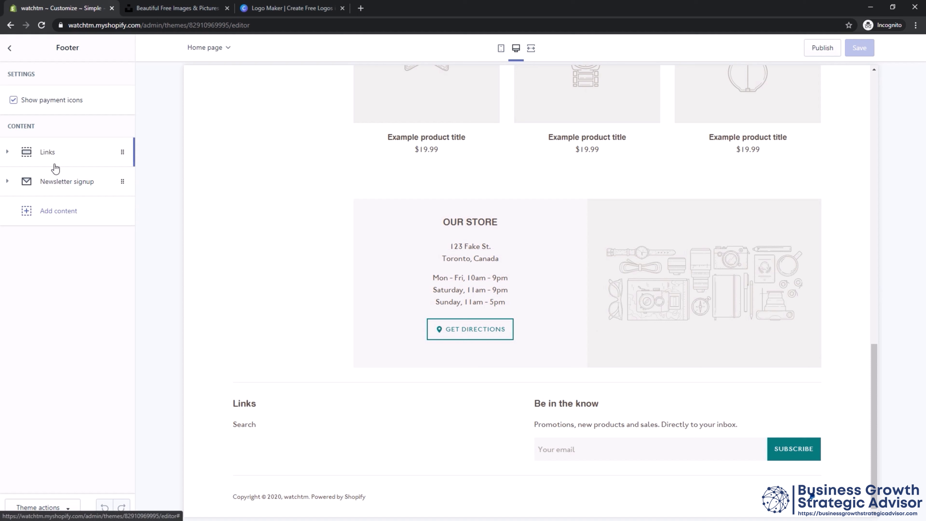
click(55, 211)
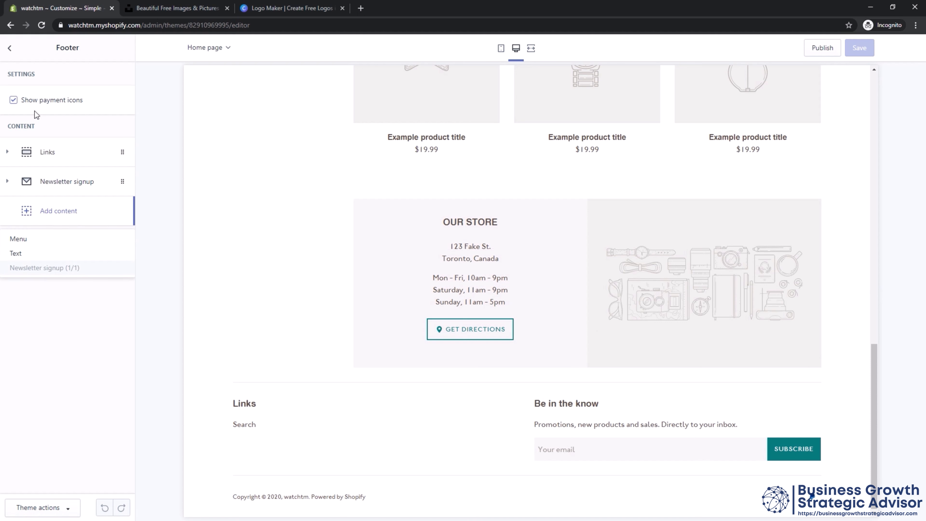
click(10, 50)
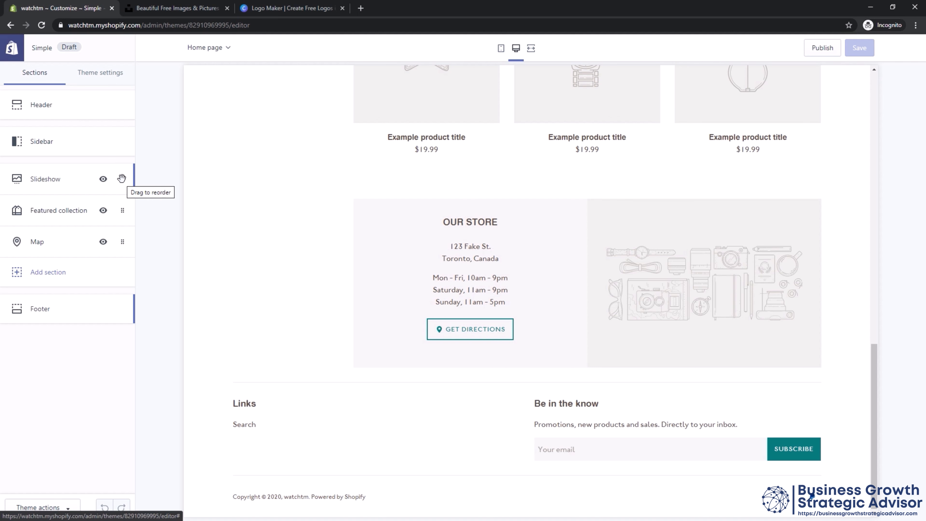
Move the Slideshow section below Featured collection and add a Featured banner section to the home page.
drag(122, 179, 118, 240)
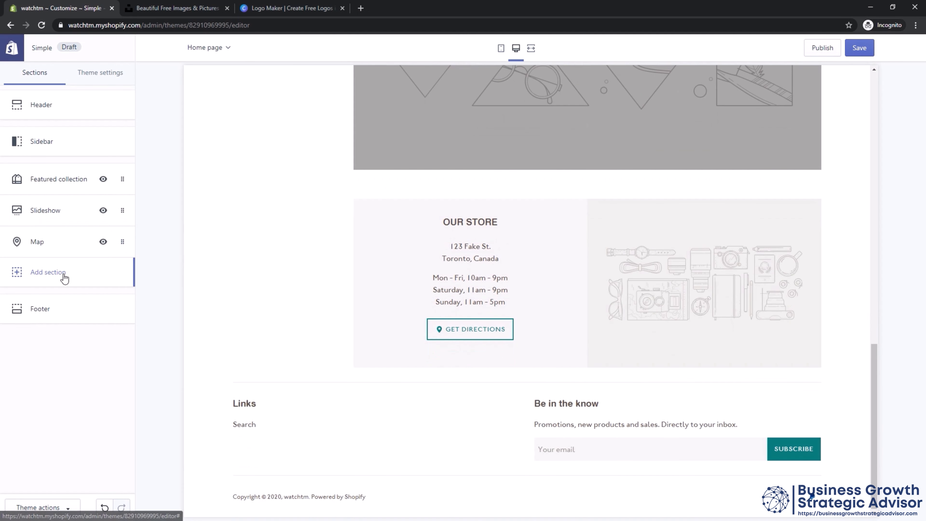
click(64, 278)
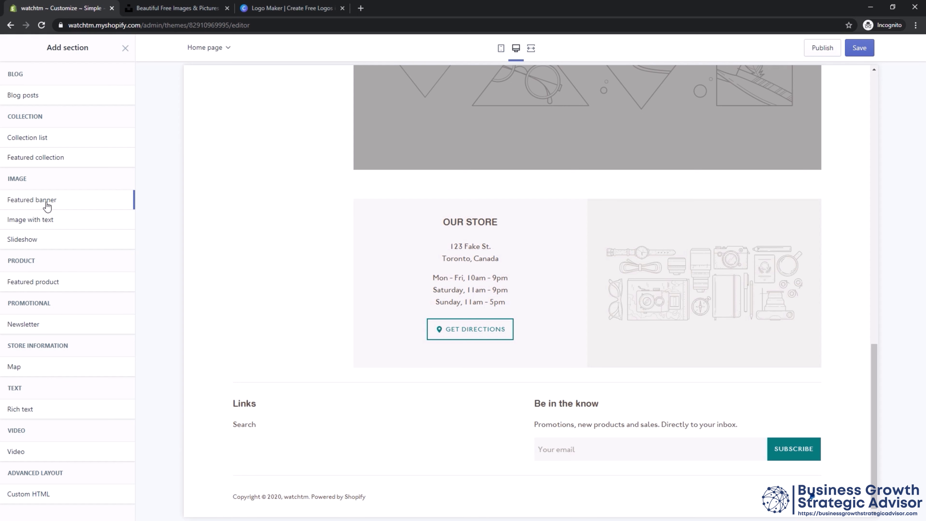
mouse_move(42, 207)
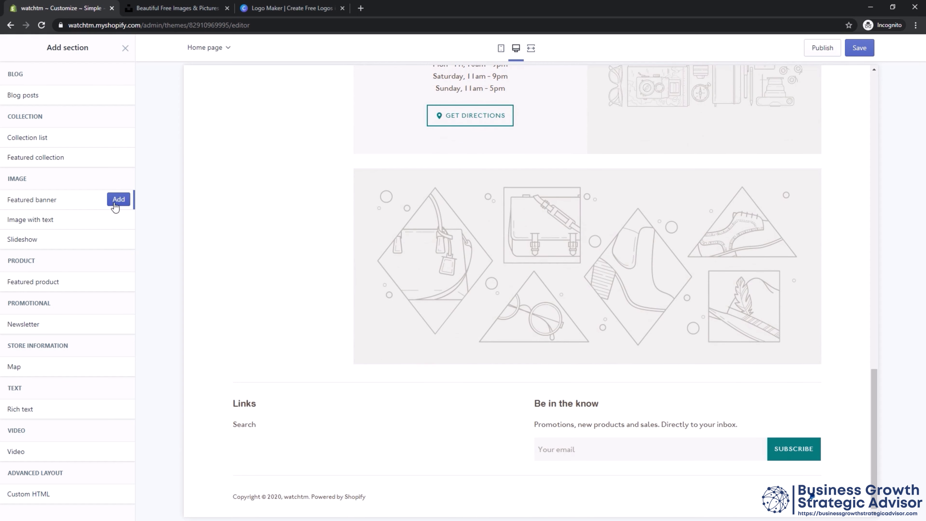
click(115, 203)
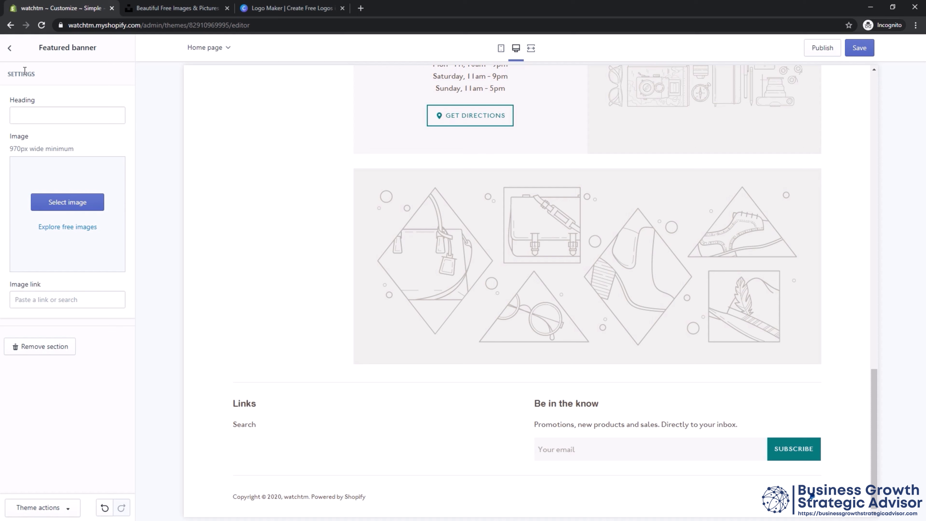
click(10, 50)
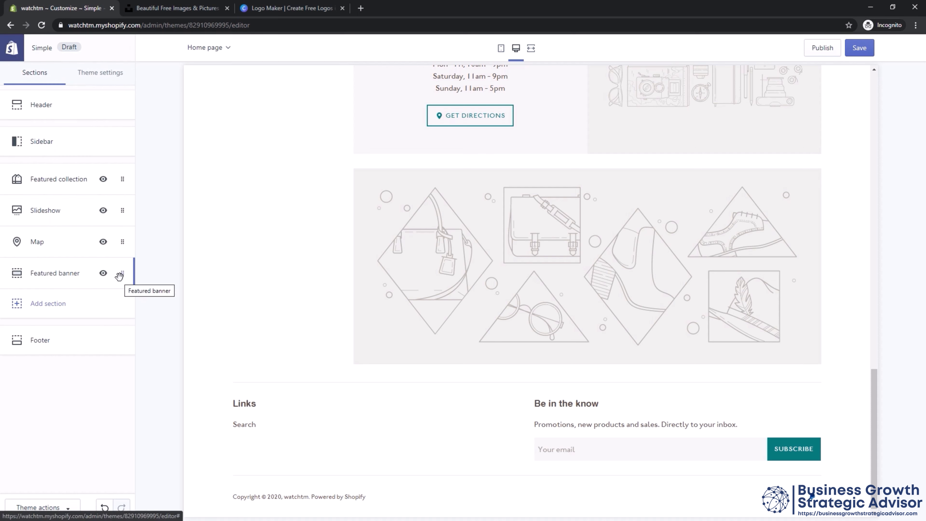
Move the Featured banner section above Featured collection and check the home page preview.
drag(120, 278, 119, 190)
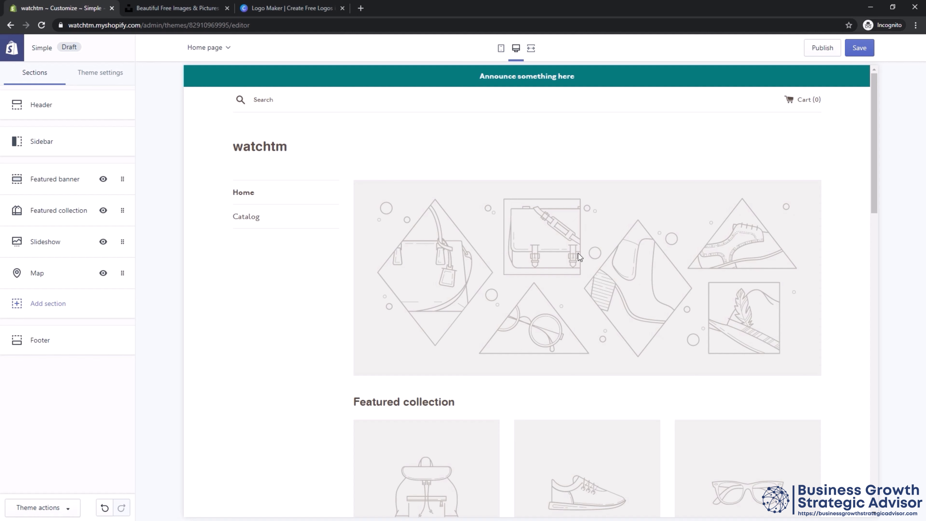
scroll(552, 262, down, 15)
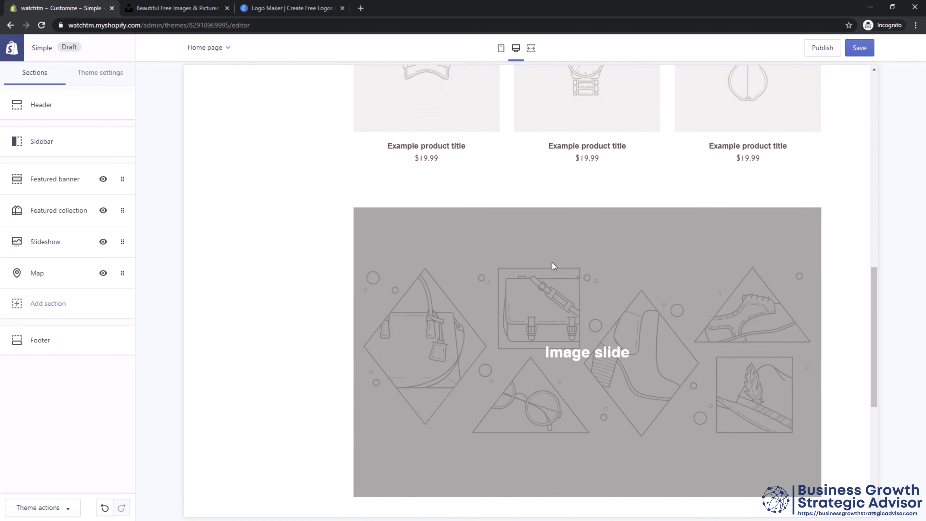
scroll(552, 262, up, 15)
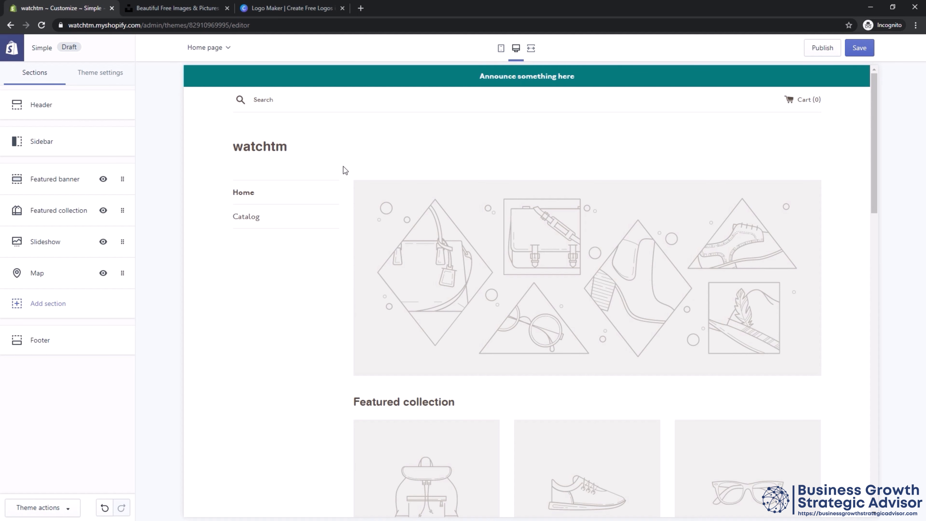
Switch to Unsplash and search for photos matching "wristwatch, people".
click(185, 11)
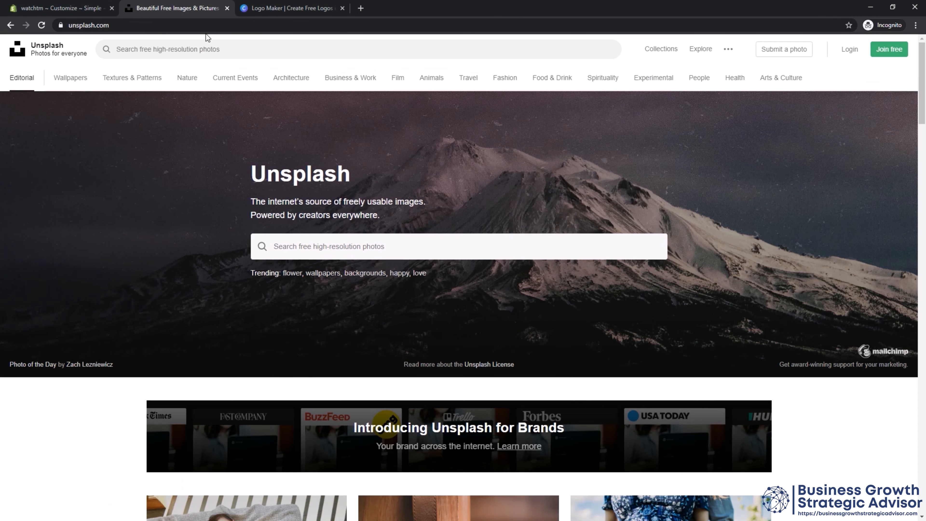
click(464, 257)
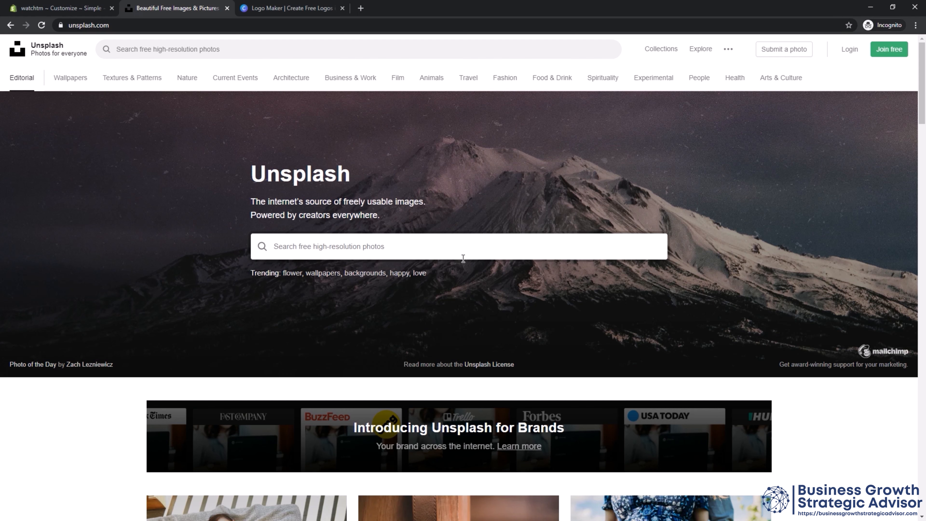
text(wristwatch)
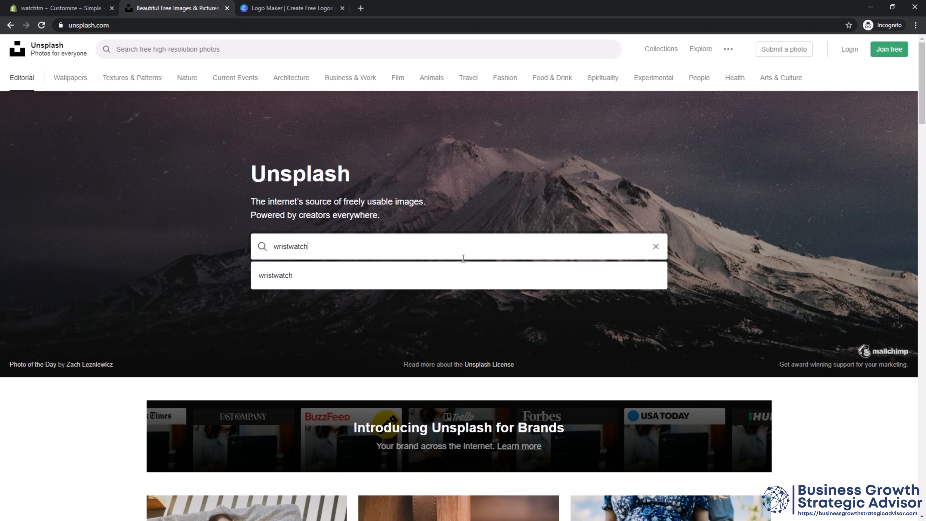
text(, people)
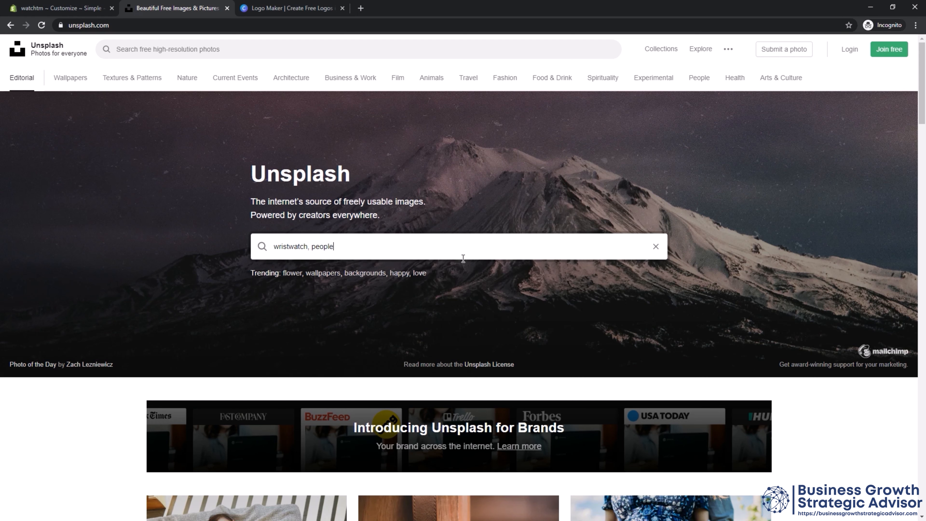
key(Return)
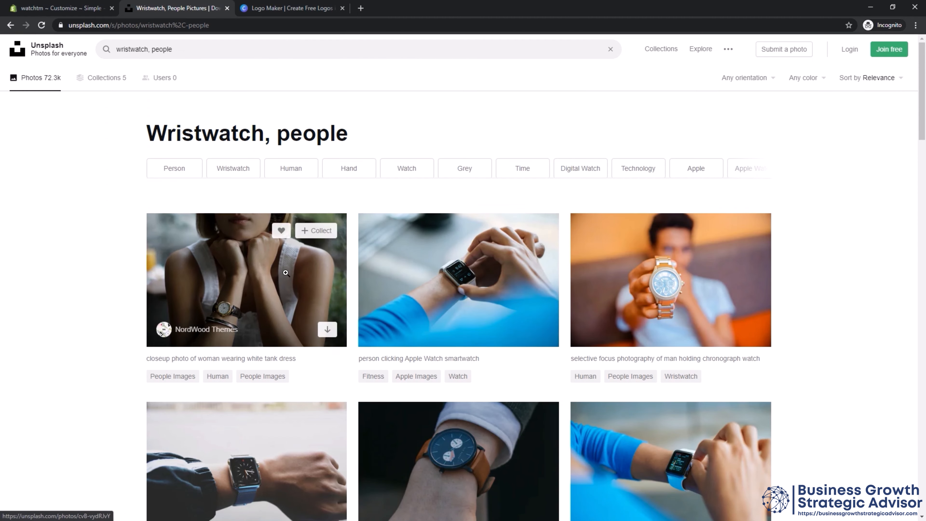
Filter the wristwatch photos to black and white and find the man in a white shirt leaning on a white wall.
click(772, 81)
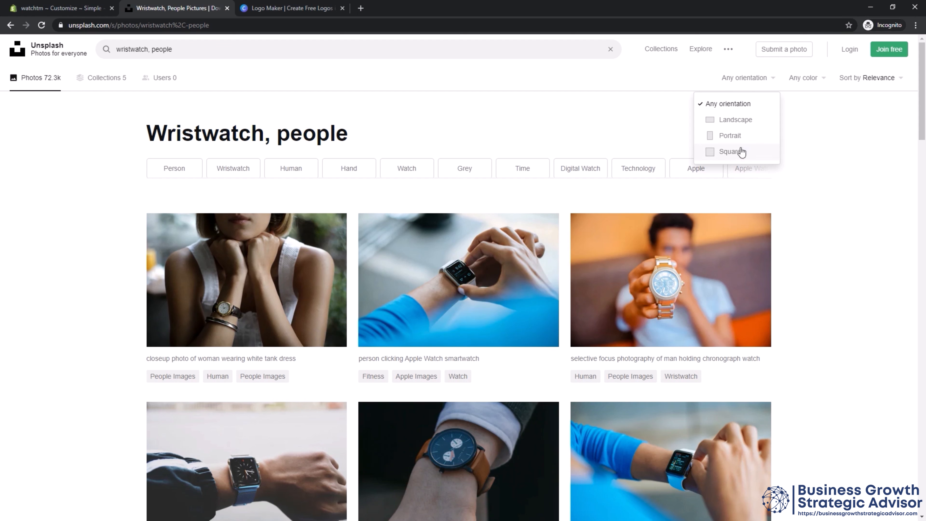
click(807, 81)
click(789, 120)
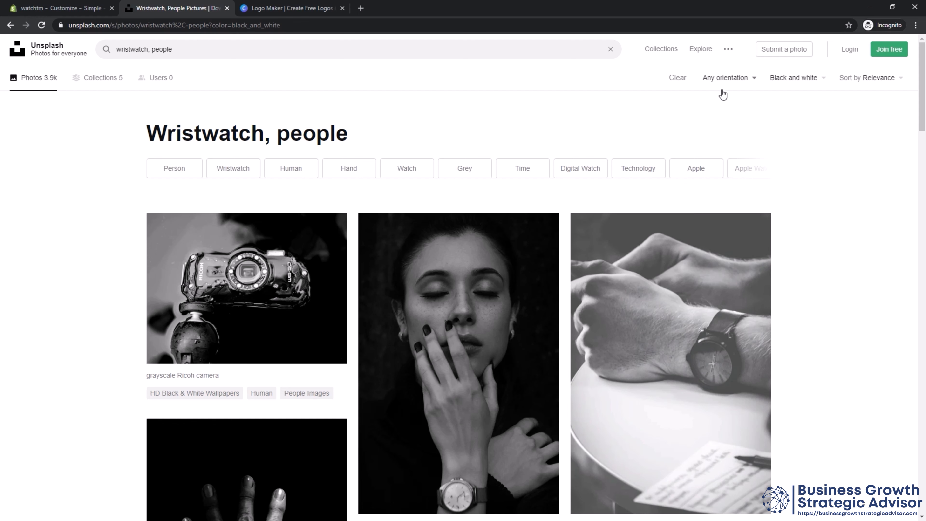
scroll(586, 331, down, 5)
scroll(586, 331, down, 8)
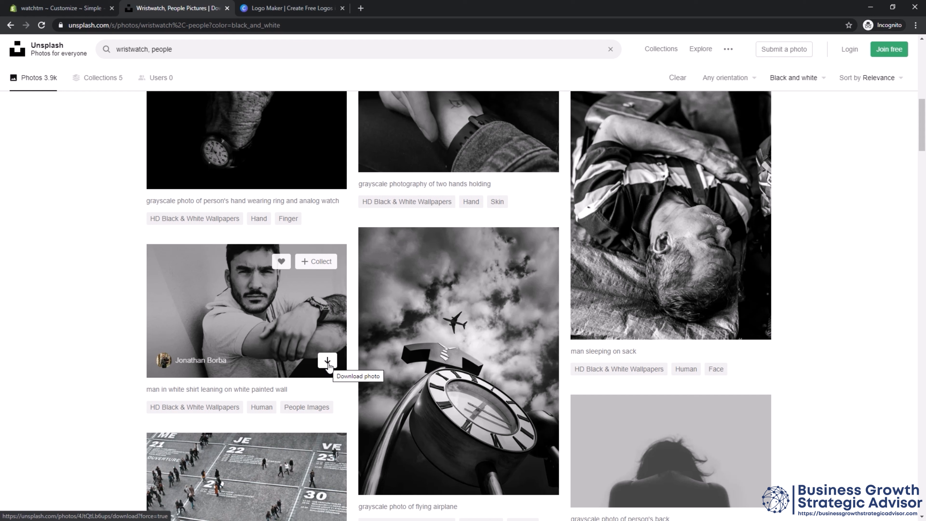
Switch to Canva's free logo maker, open a new custom logo design in a separate browser tab, and browse the logo templates.
click(263, 8)
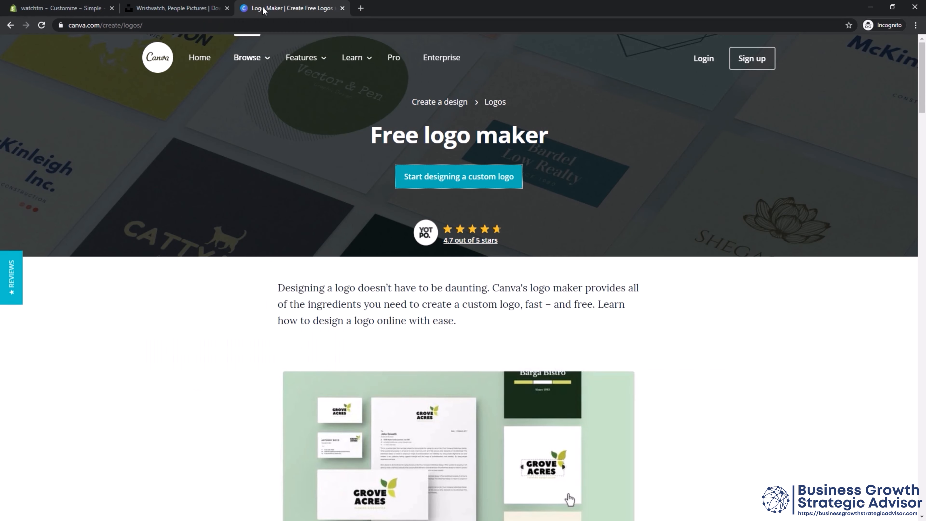
click(162, 26)
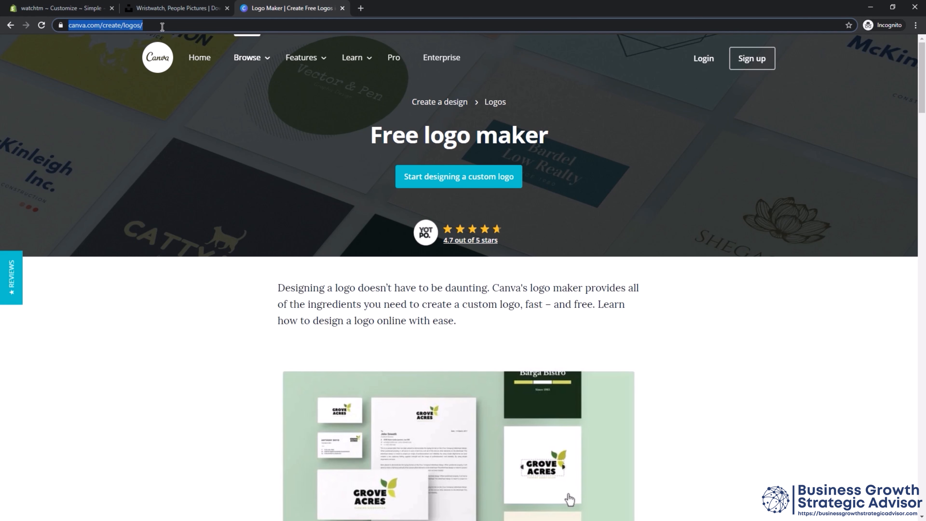
right_click(451, 185)
click(474, 189)
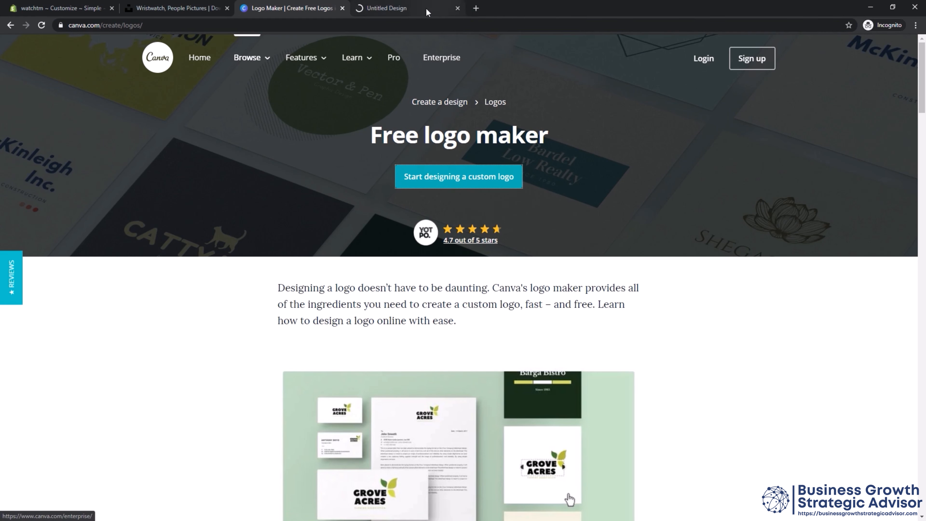
click(420, 13)
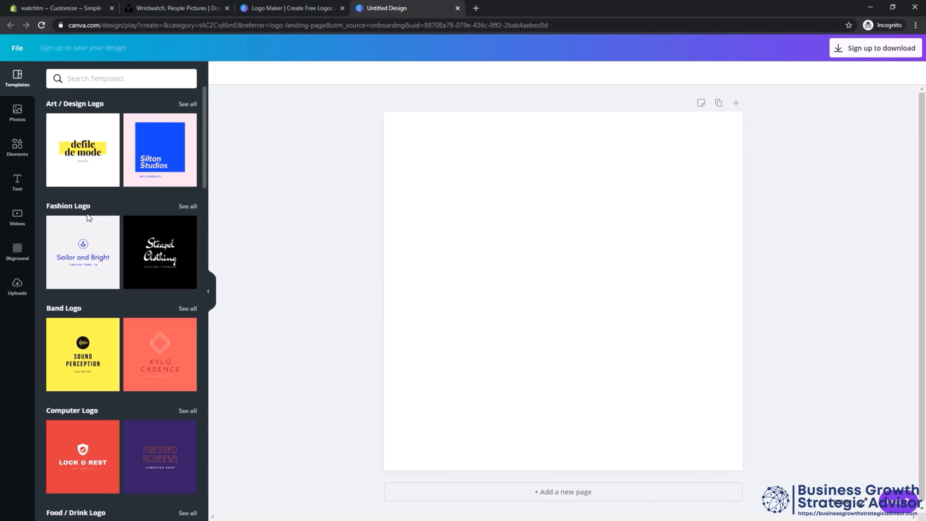
scroll(88, 215, down, 5)
scroll(90, 184, up, 5)
Switch back to the Shopify theme editor and upload watchtm_logo from Downloads as the Header section's logo image.
click(47, 10)
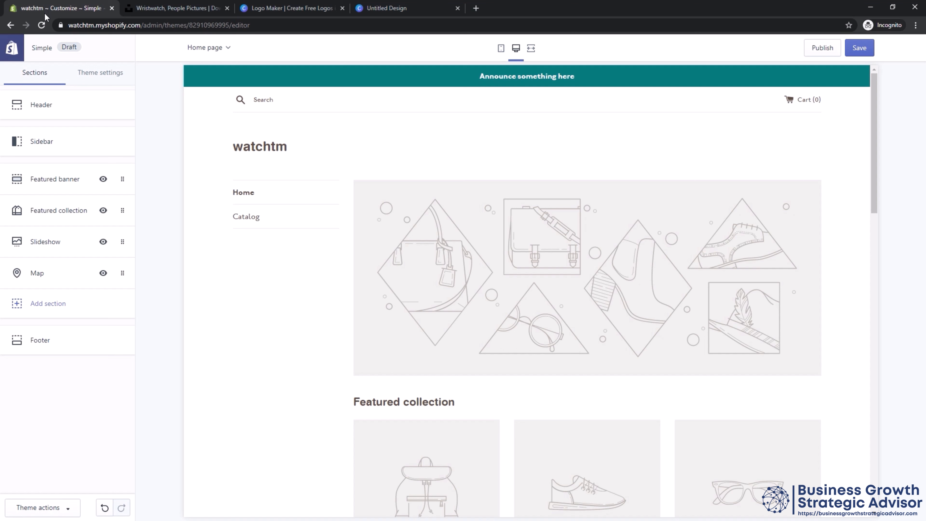
click(62, 115)
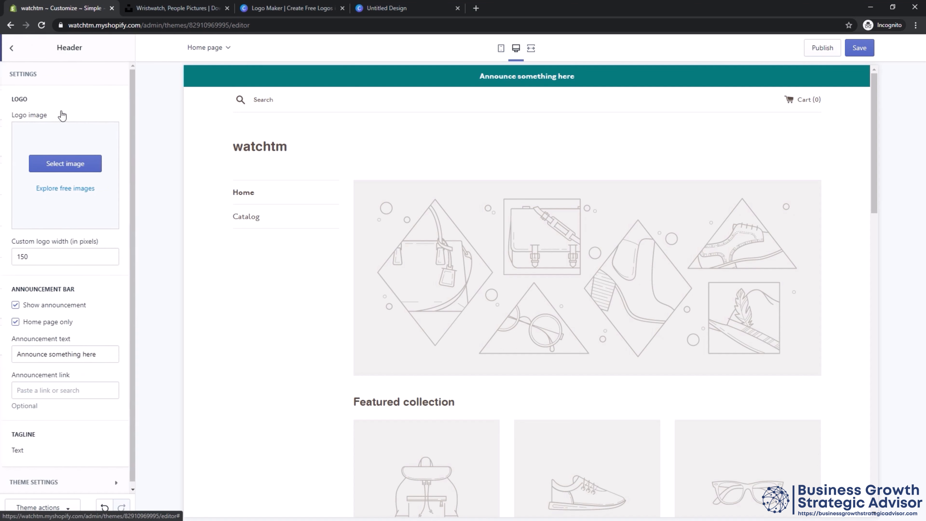
click(70, 168)
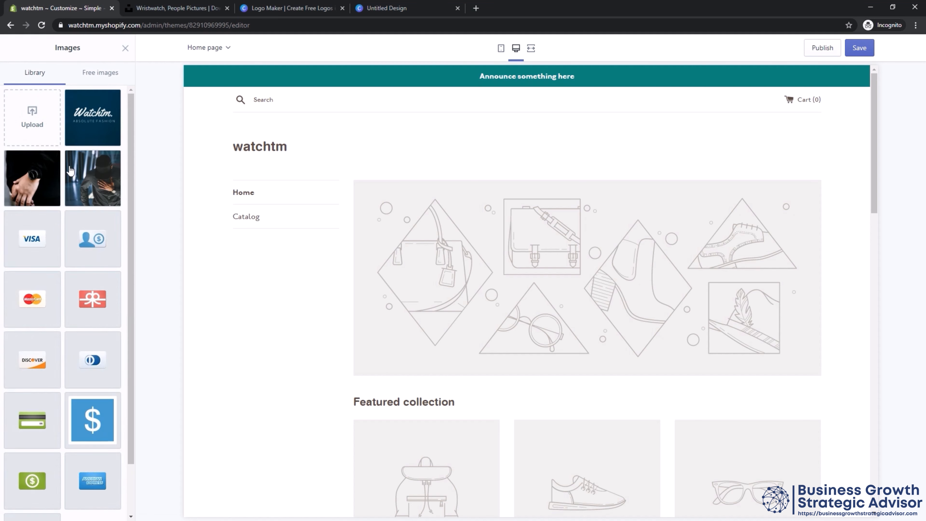
click(43, 133)
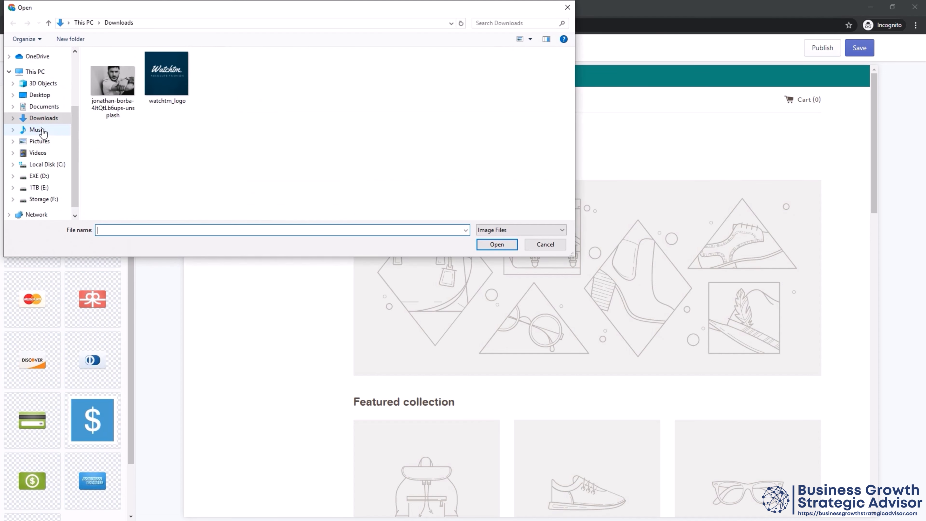
click(181, 100)
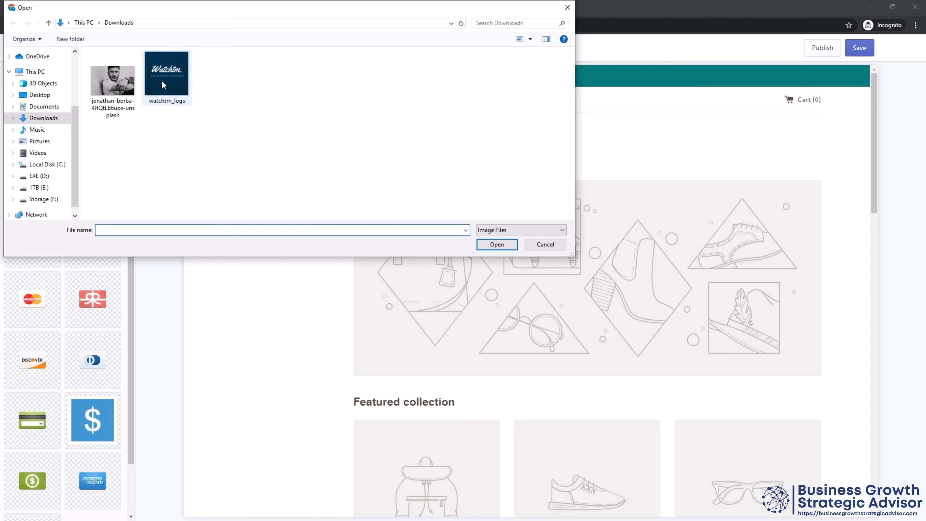
click(510, 251)
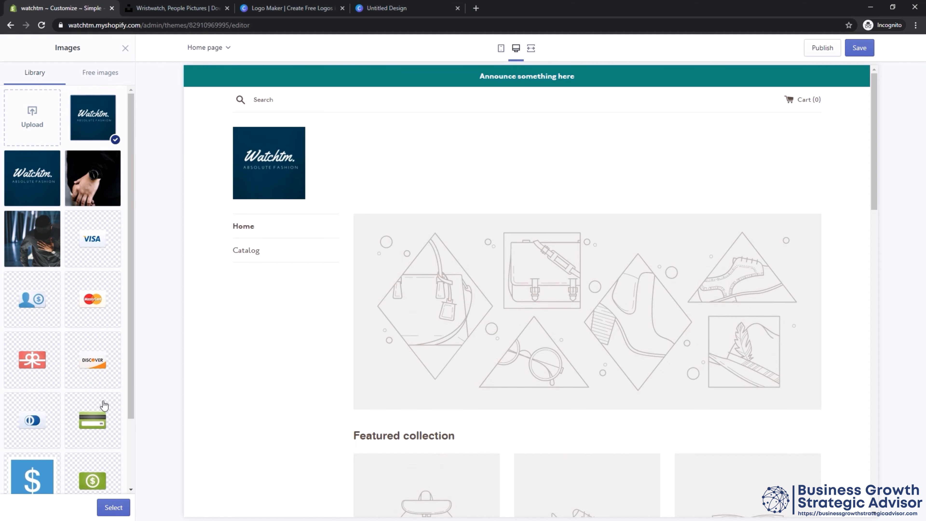
click(113, 508)
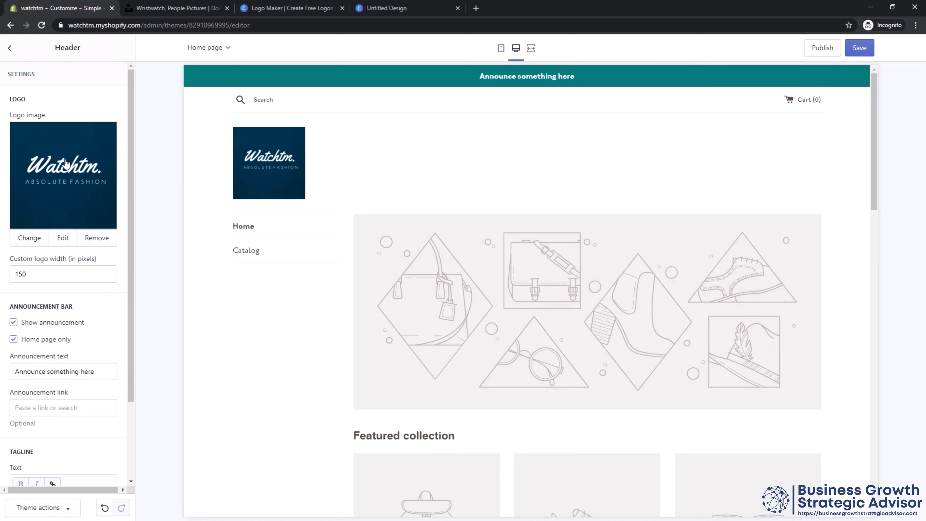
click(10, 47)
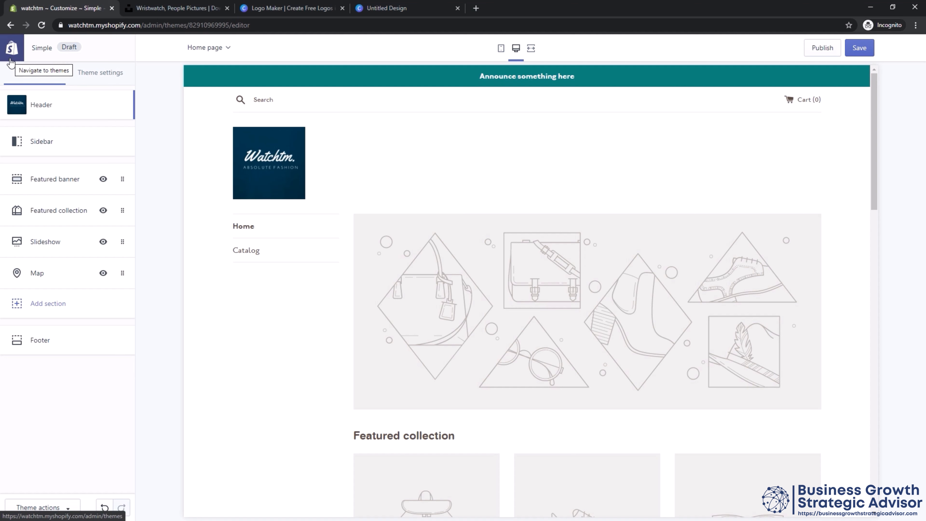
Set the Featured banner image to the library photo of the man in a black cap with his hand on his chest.
click(41, 179)
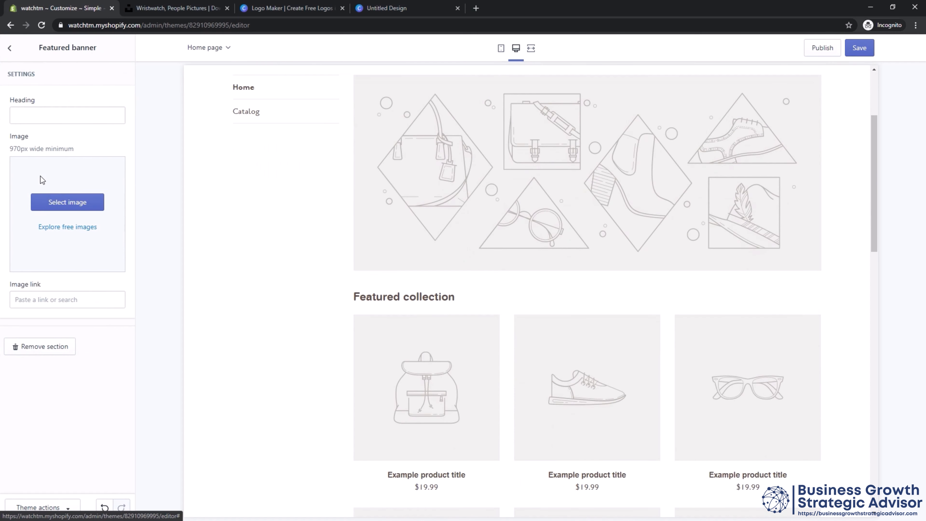
click(60, 204)
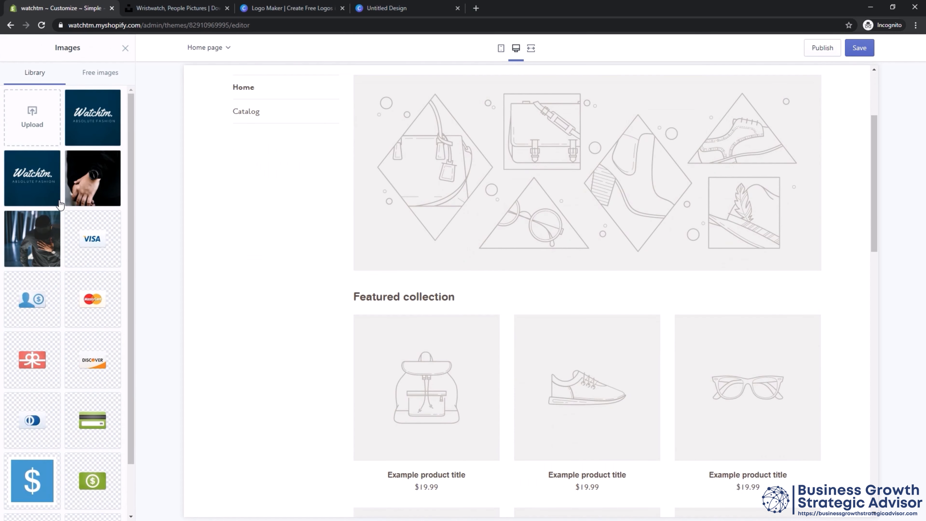
click(45, 127)
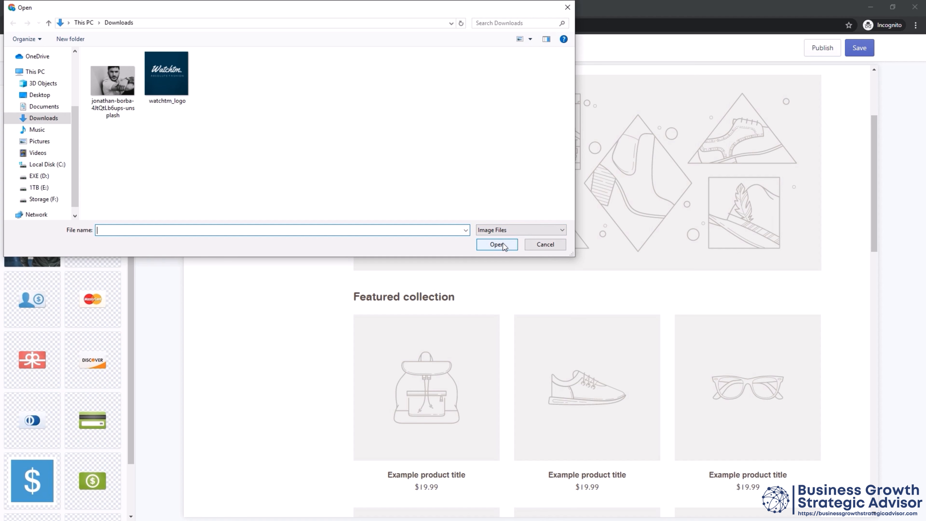
click(518, 249)
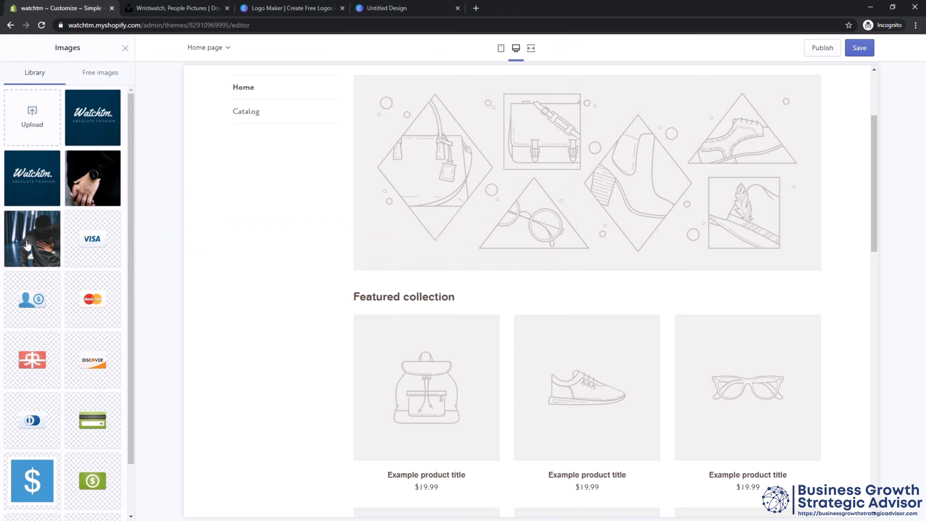
click(102, 193)
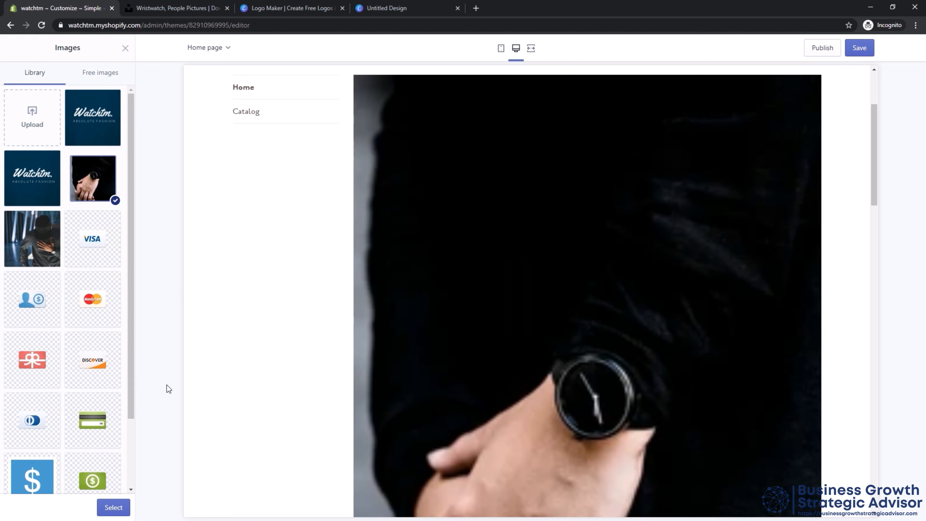
click(42, 258)
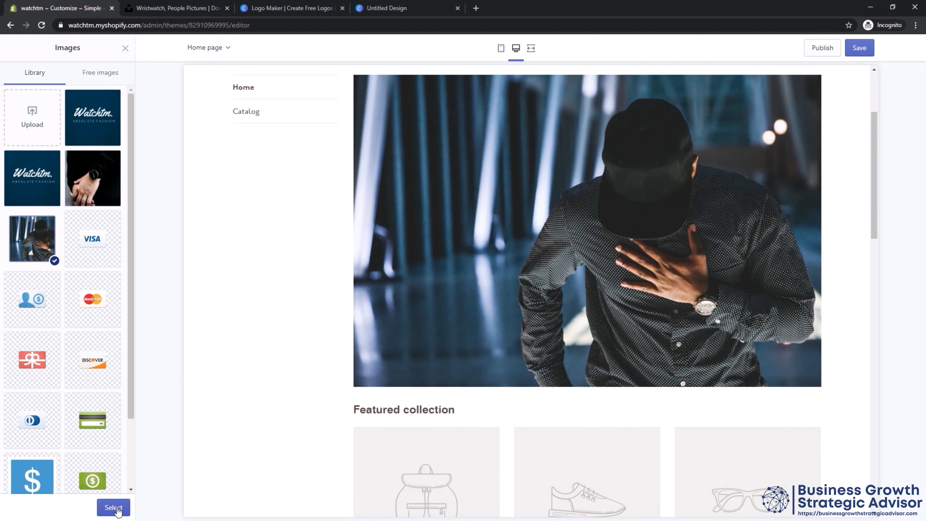
click(117, 508)
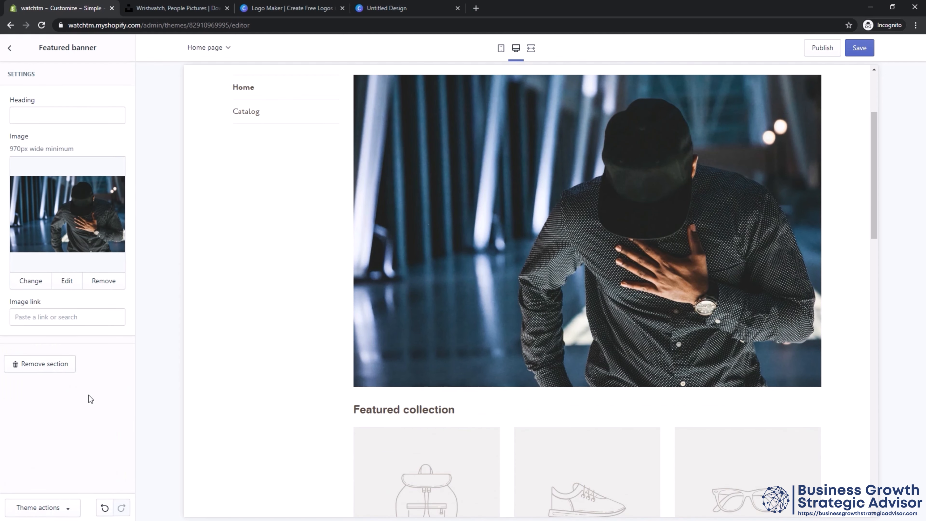
click(10, 48)
Try 6 rows for the Featured collection section and check the product grid in the preview.
click(48, 215)
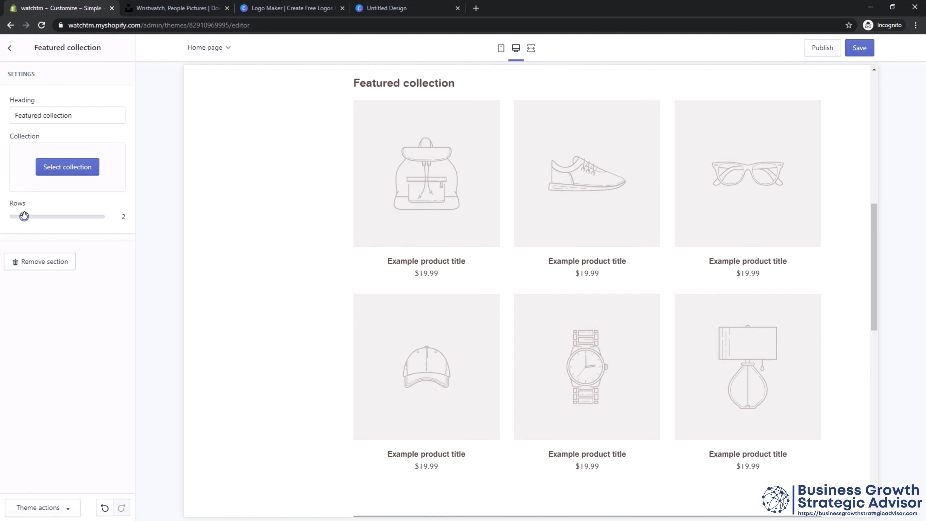
drag(24, 216, 60, 216)
scroll(362, 245, down, 15)
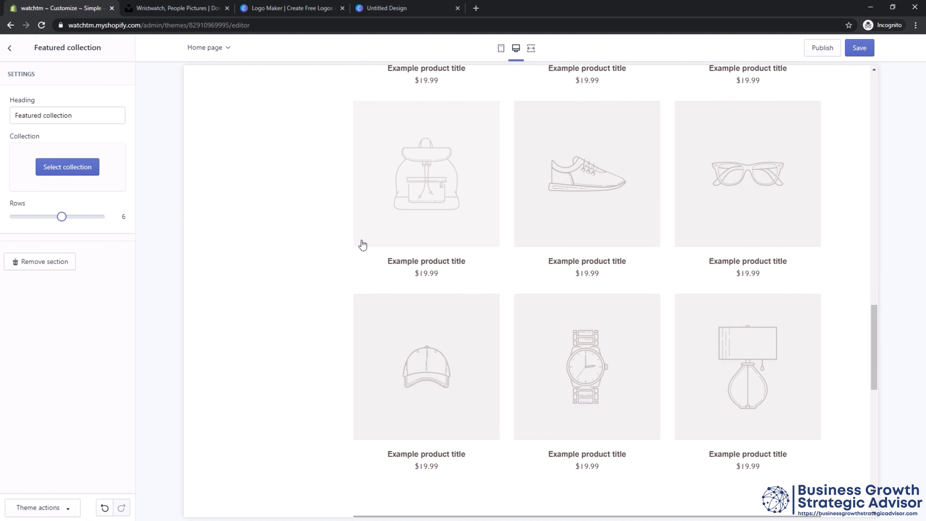
scroll(364, 245, up, 12)
click(10, 48)
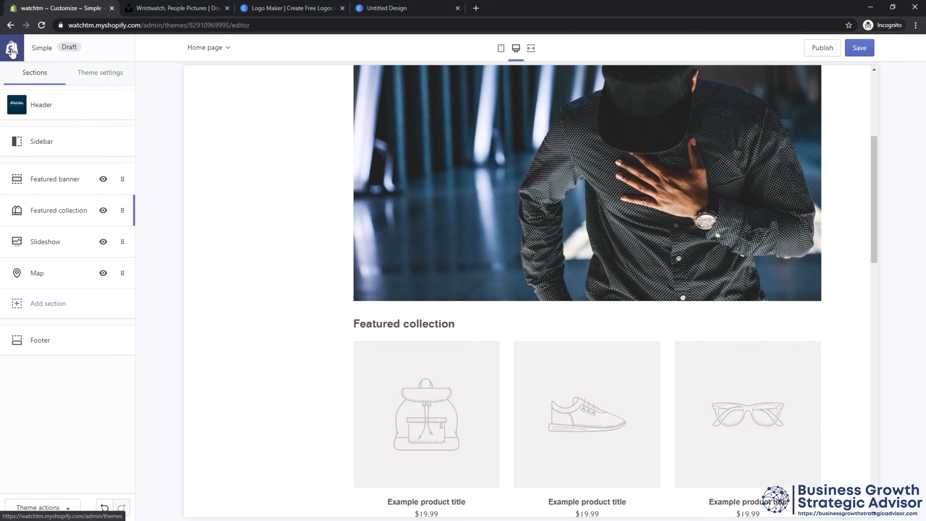
Set the existing Slideshow slide's image to the free Men's Fashion photo of a man in glasses looking at his wrist.
click(81, 247)
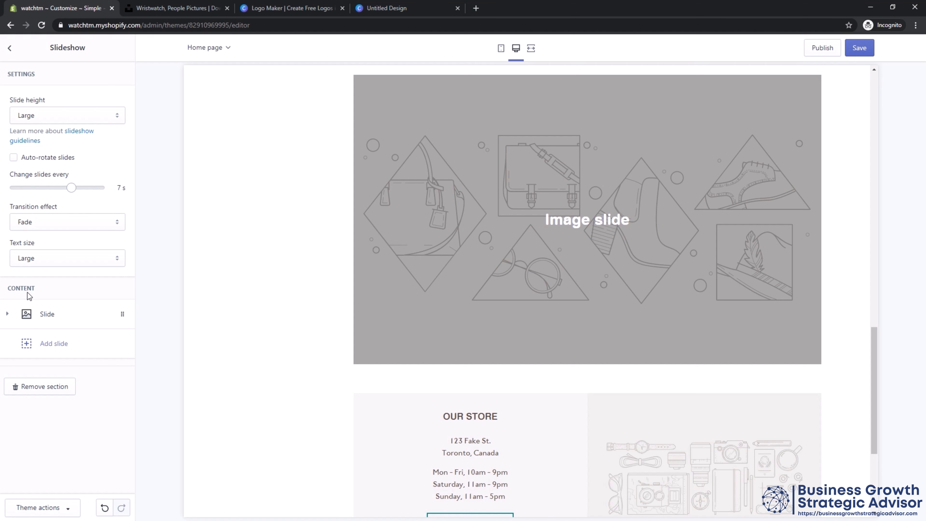
click(31, 319)
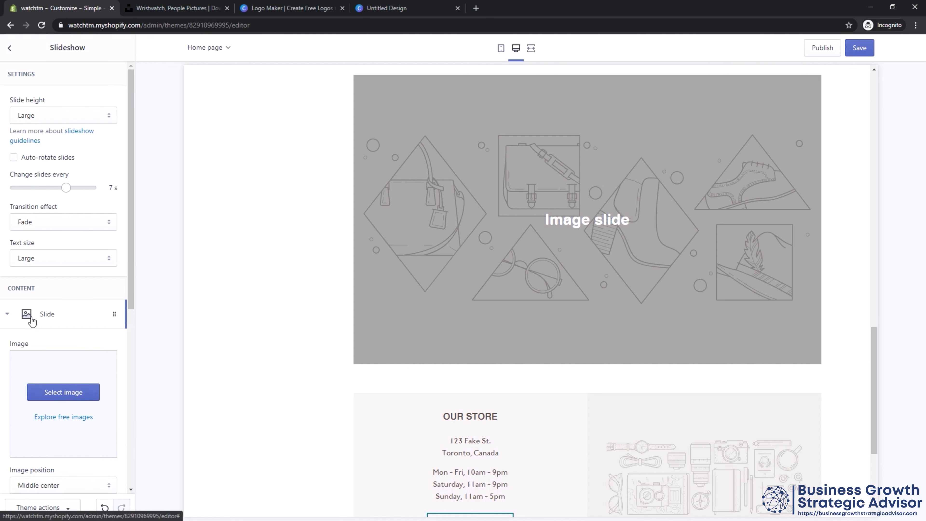
click(62, 395)
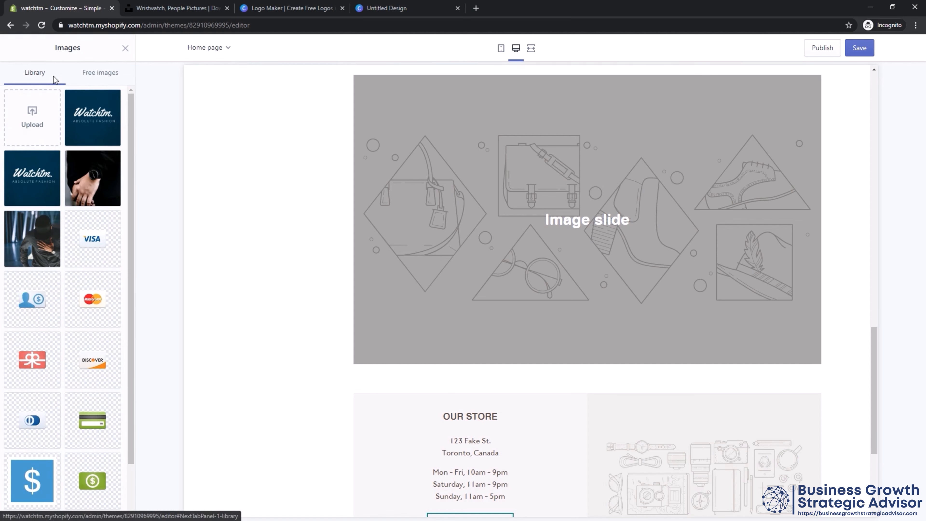
click(102, 83)
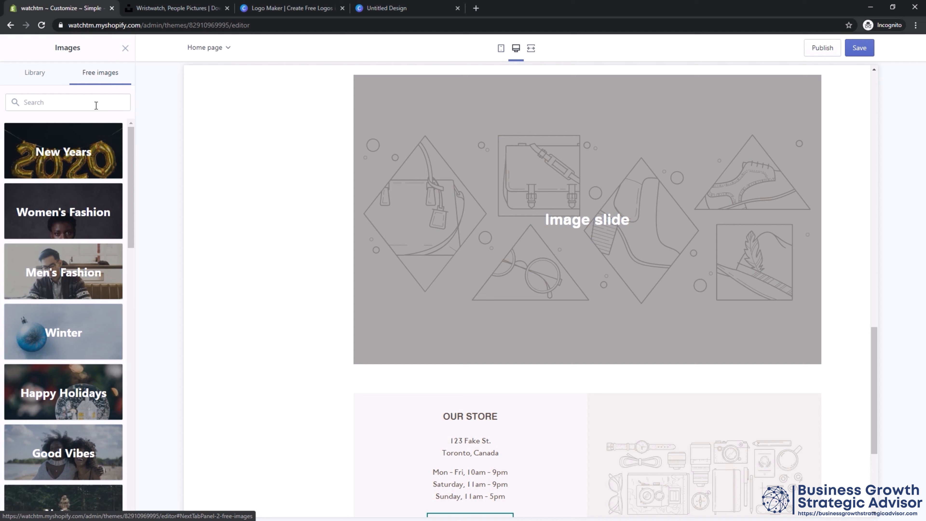
click(80, 275)
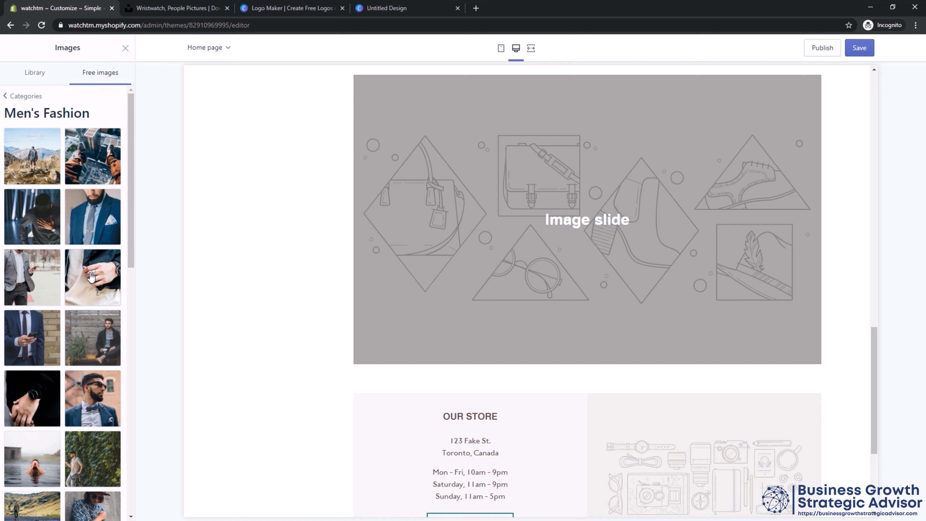
scroll(91, 276, down, 3)
scroll(88, 288, down, 3)
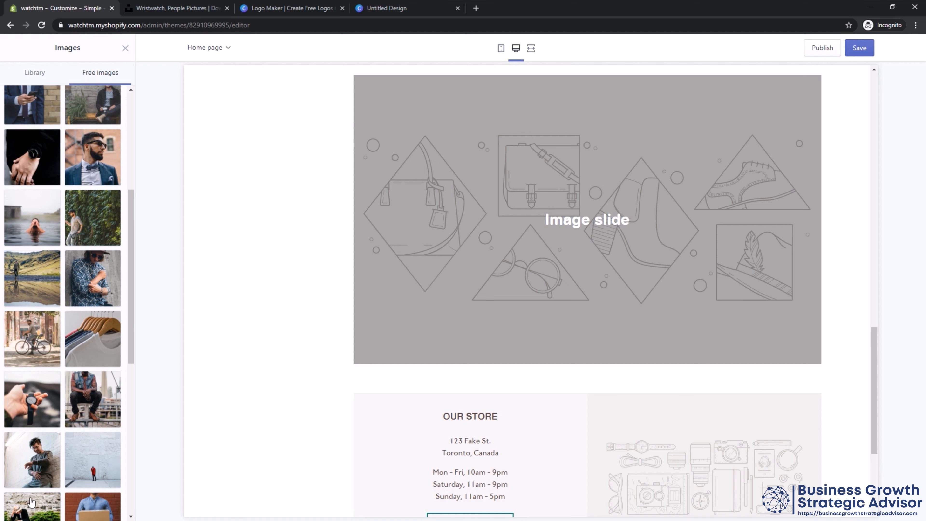
click(32, 464)
click(113, 508)
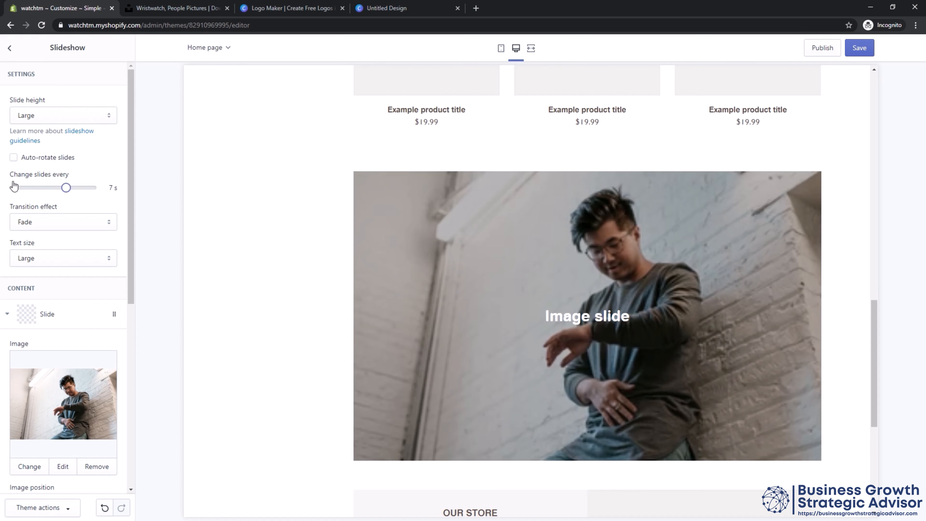
click(11, 50)
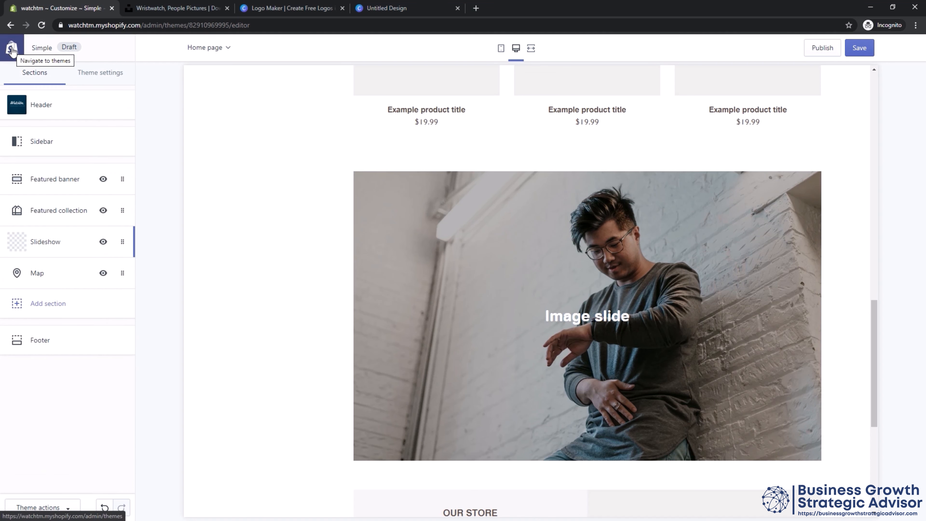
Add a second slide to the Slideshow section using the free Men's Fashion photo of a man seated against a wooden wall.
click(46, 249)
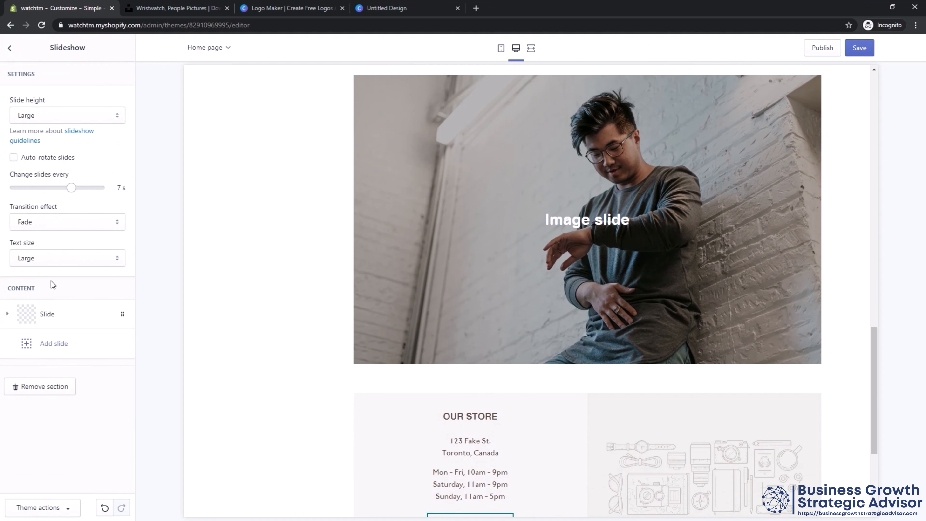
click(55, 345)
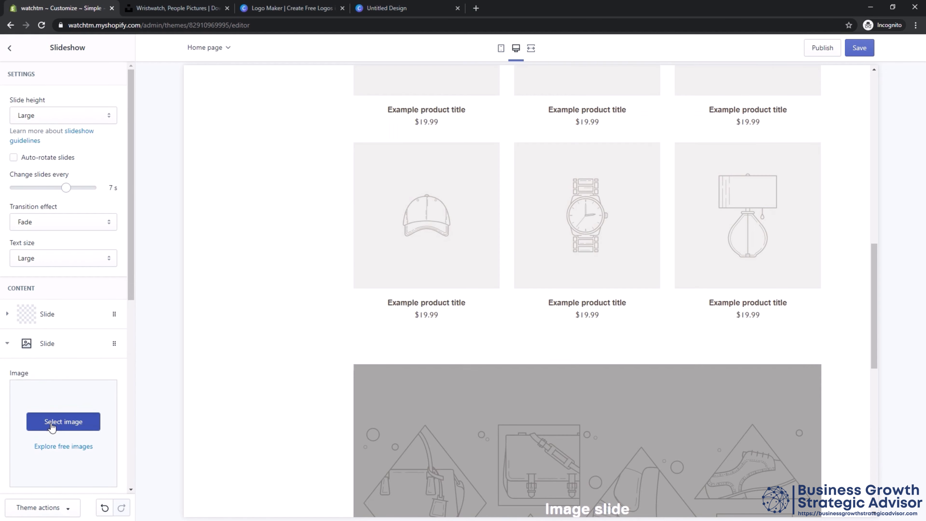
click(52, 424)
click(98, 72)
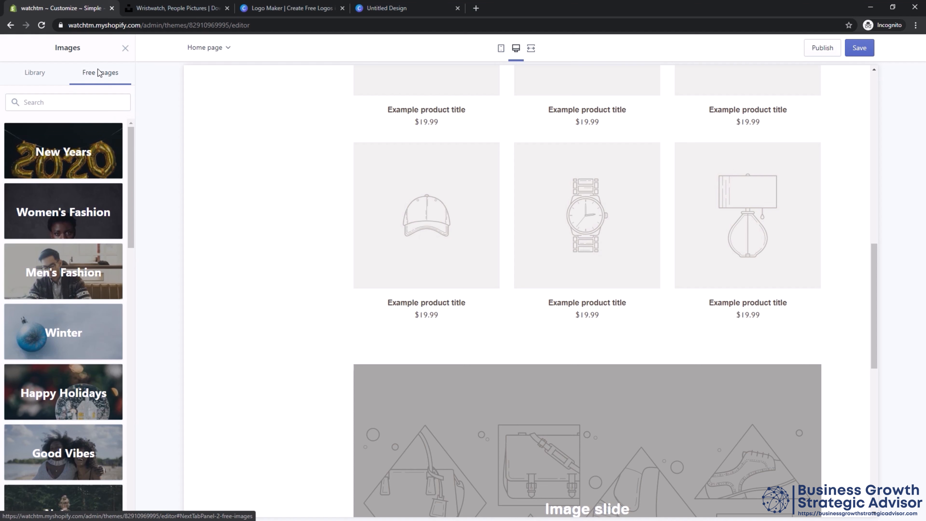
click(83, 271)
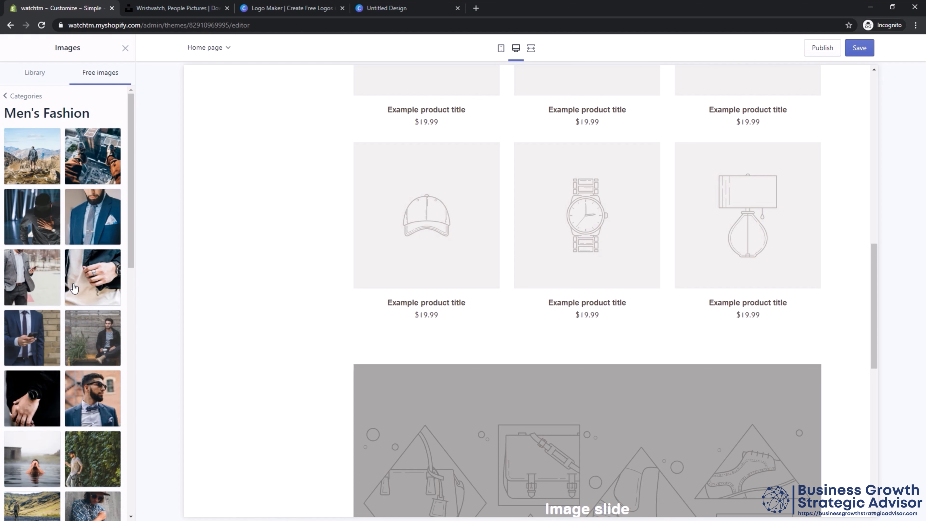
scroll(73, 283, down, 3)
click(70, 240)
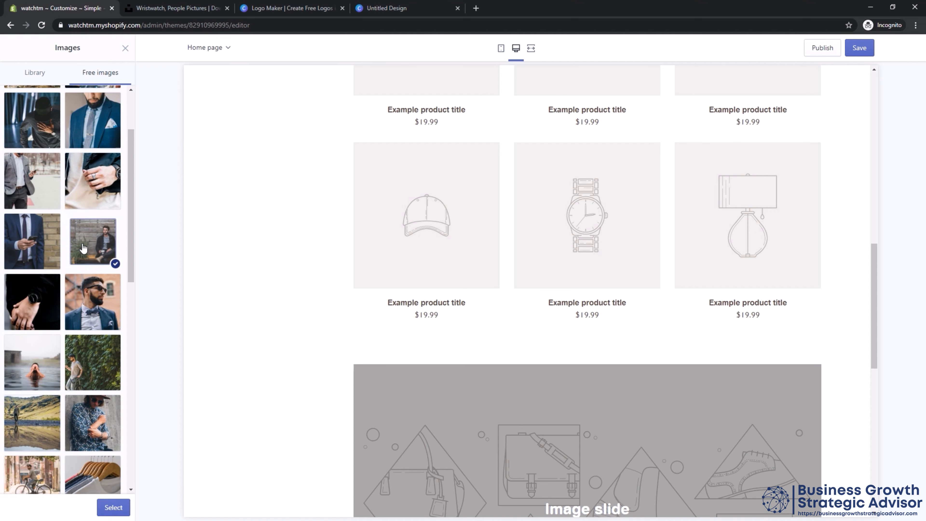
click(113, 509)
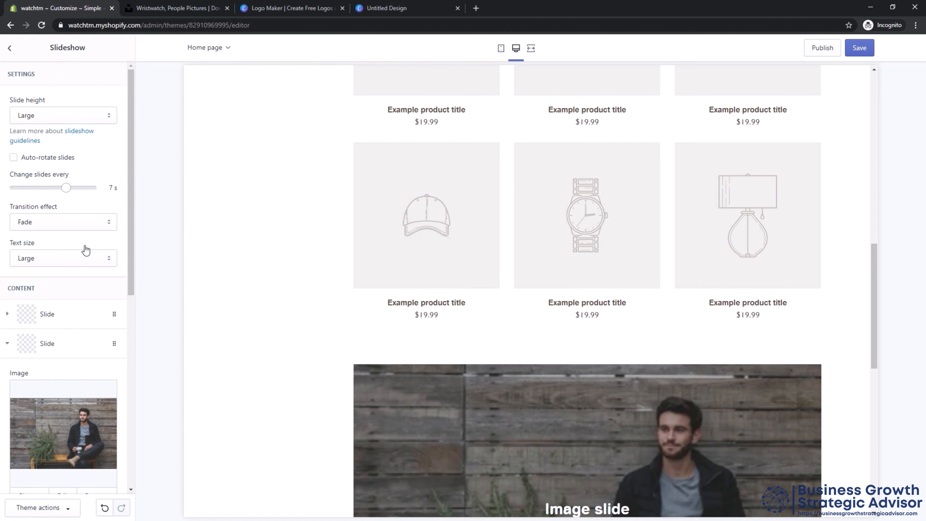
Expand the first slide's settings and try the Medium slide height for the Slideshow section.
click(59, 322)
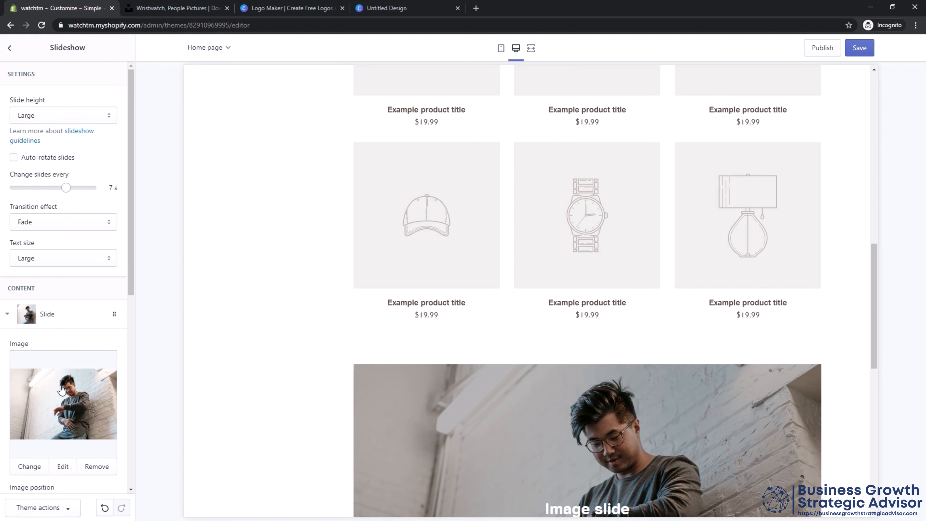
click(49, 121)
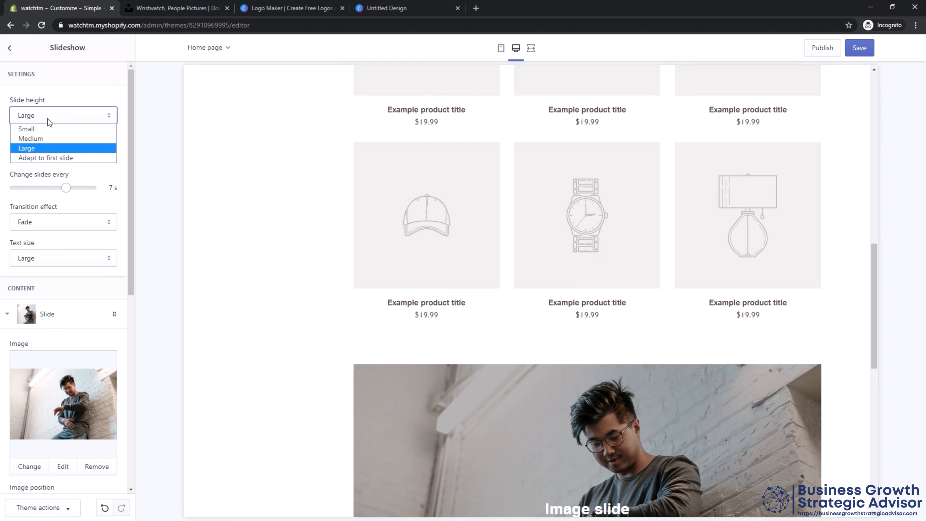
click(40, 139)
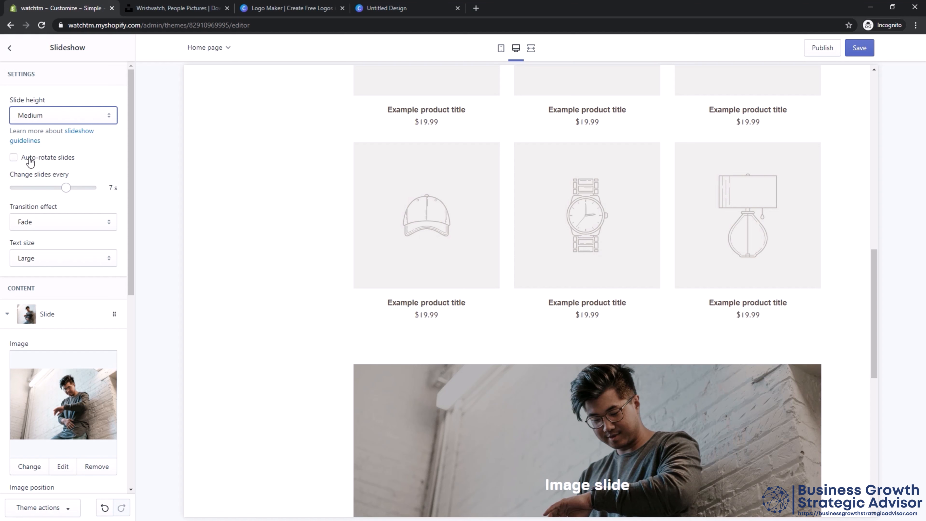
Enable auto-rotation of the slideshow's slides and set them to change every 5 seconds.
click(30, 161)
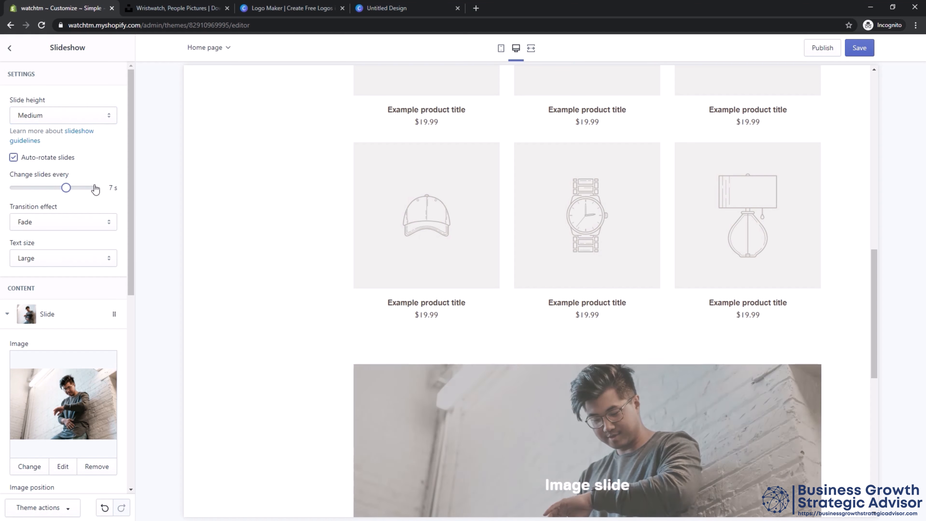
drag(131, 168, 129, 190)
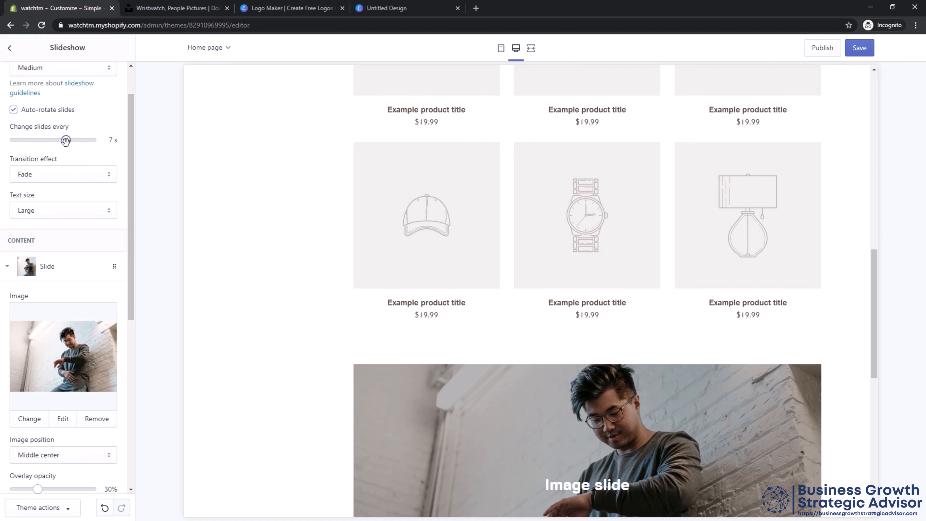
drag(66, 140, 14, 141)
click(36, 141)
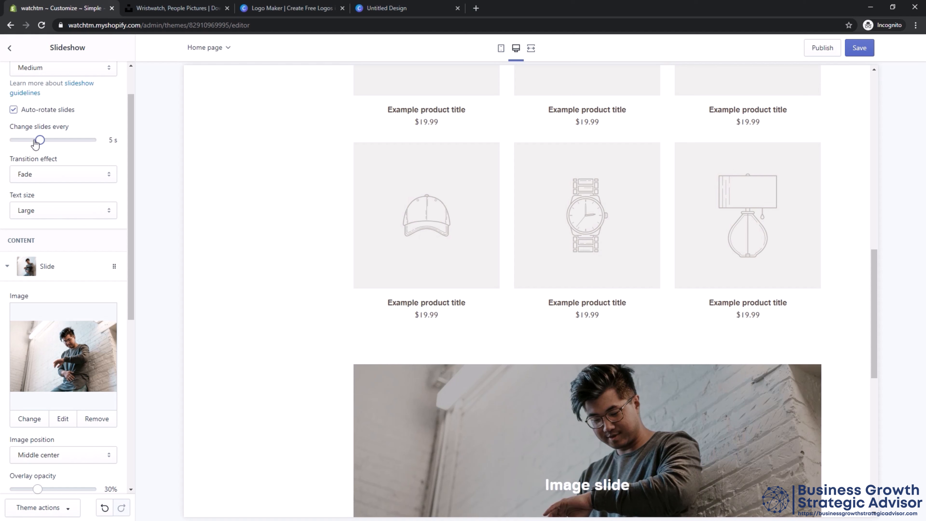
click(69, 176)
click(69, 176)
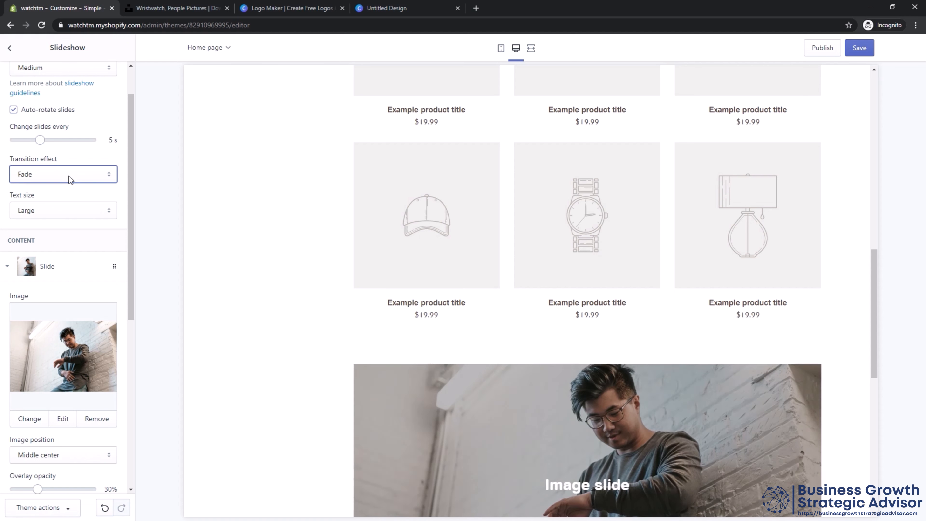
click(70, 210)
click(69, 210)
Set the Slideshow section's slide height to Large and save the theme changes.
scroll(70, 210, up, 2)
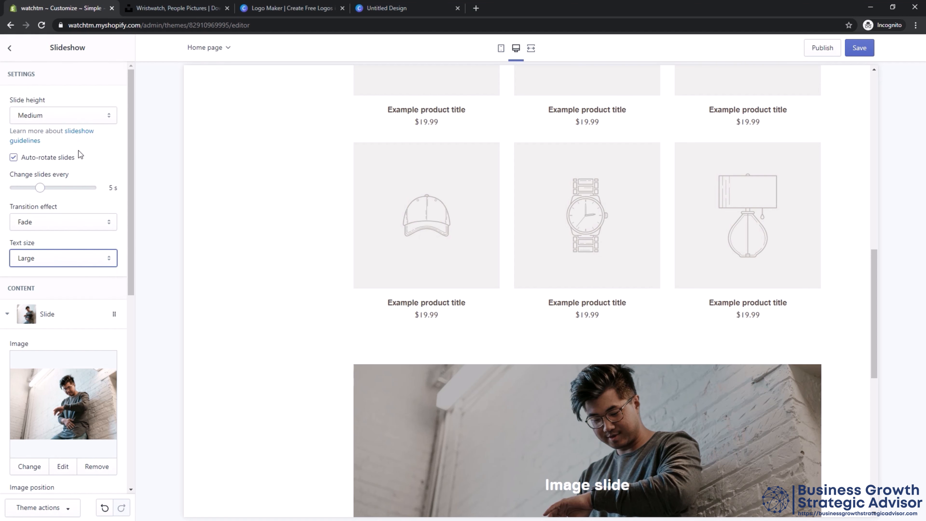
click(73, 118)
click(46, 150)
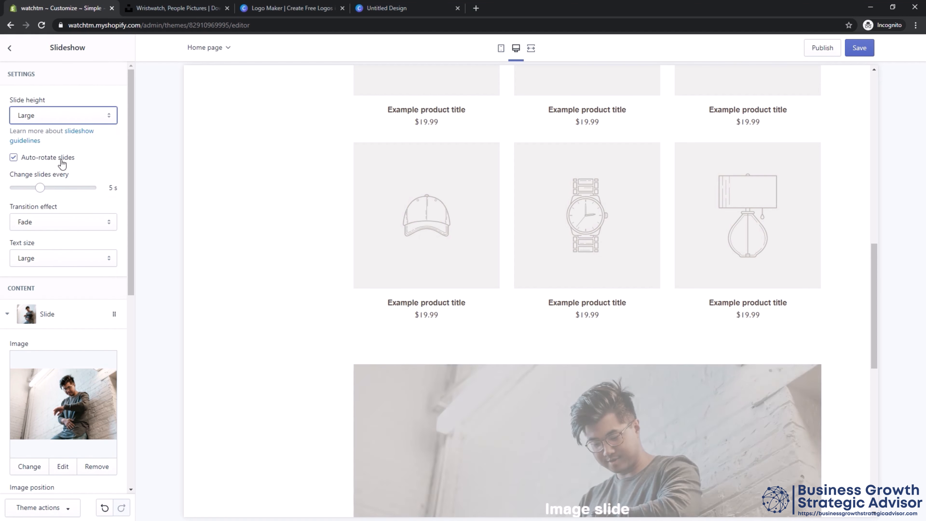
click(11, 50)
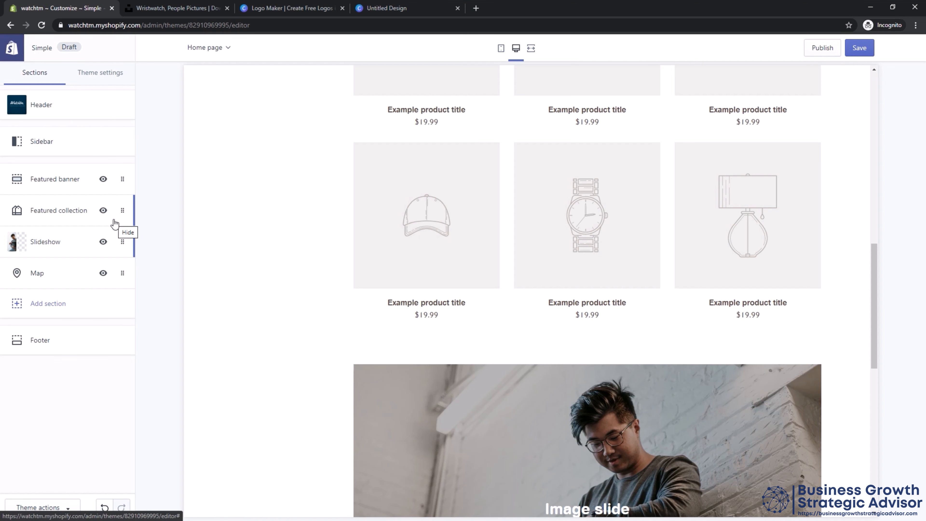
scroll(354, 314, down, 5)
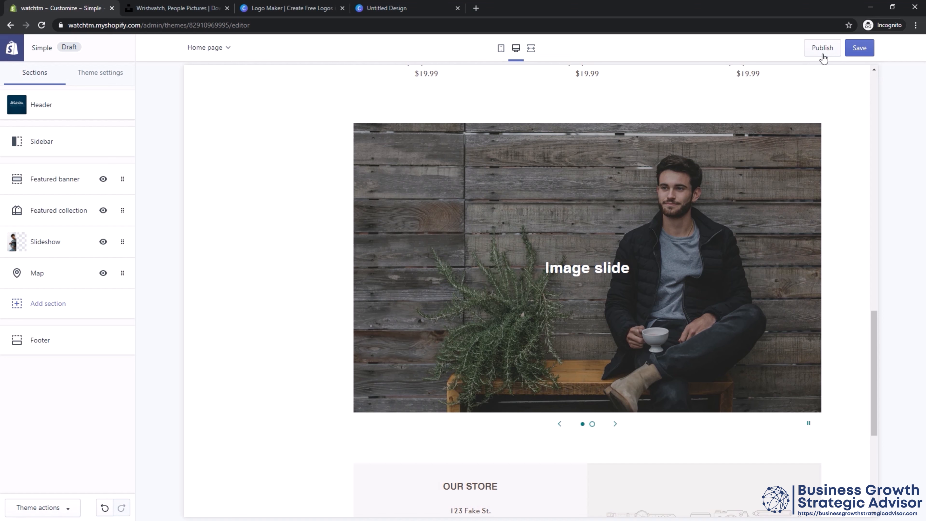
click(857, 47)
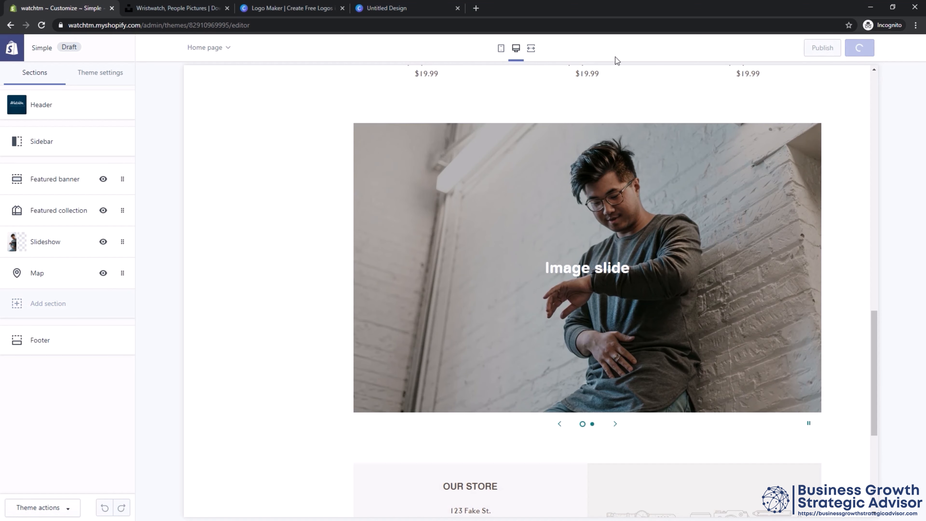
click(149, 26)
click(172, 26)
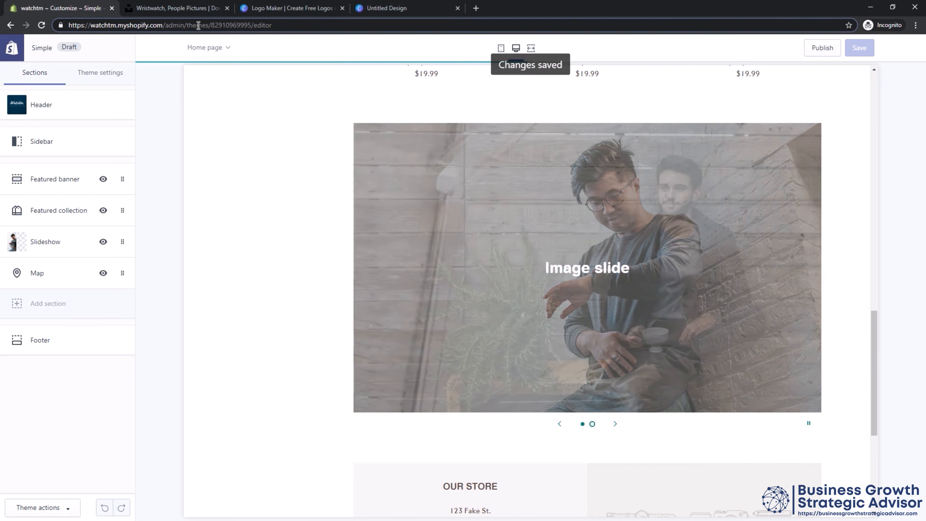
drag(185, 25, 315, 25)
key(BackSpace)
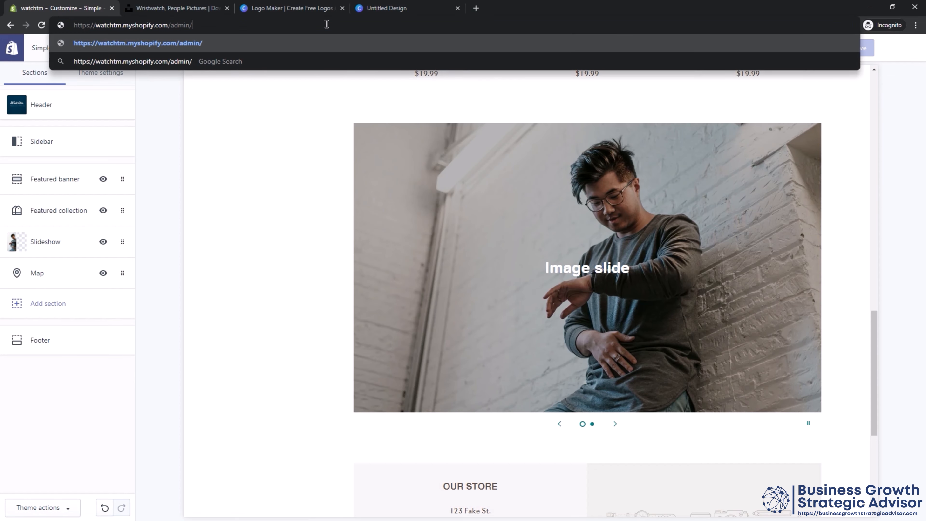
key(Return)
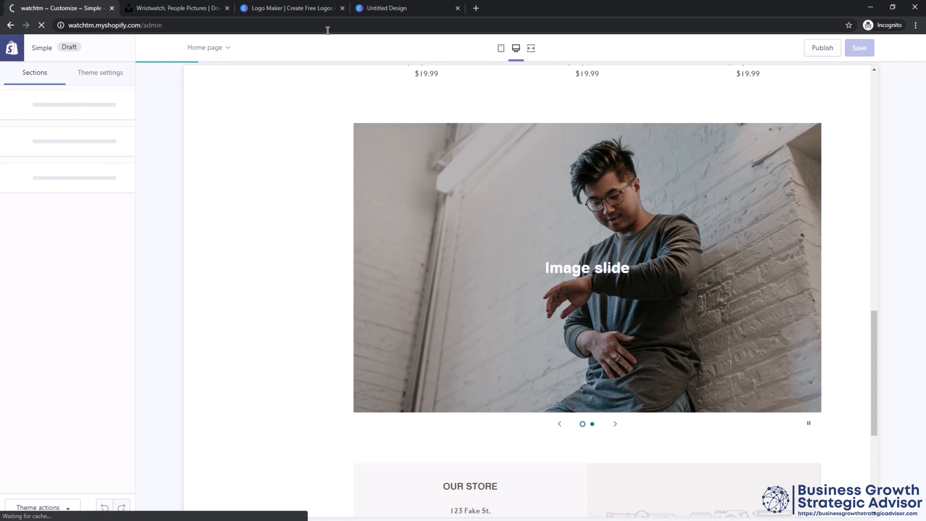